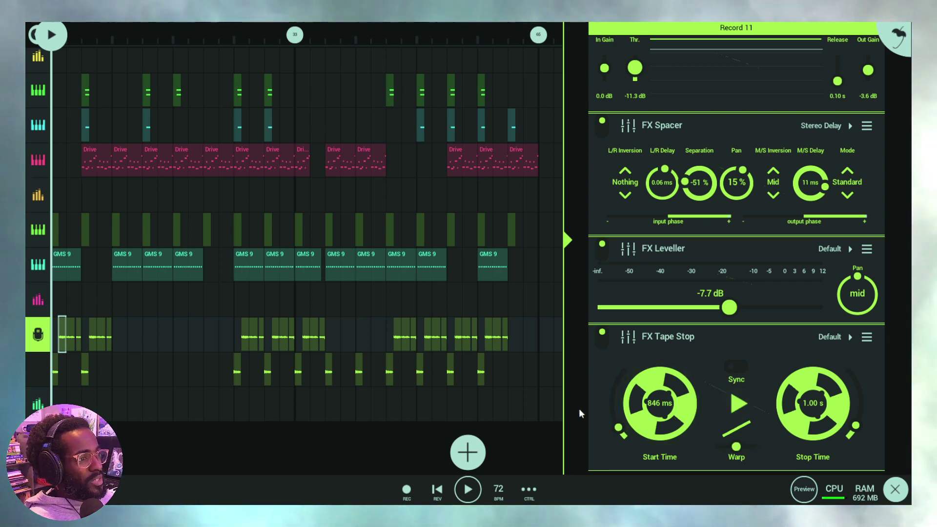
Step: Play the song and audition FX Tape Stop by stopping and restarting the vocal track's audio
left_click(478, 496)
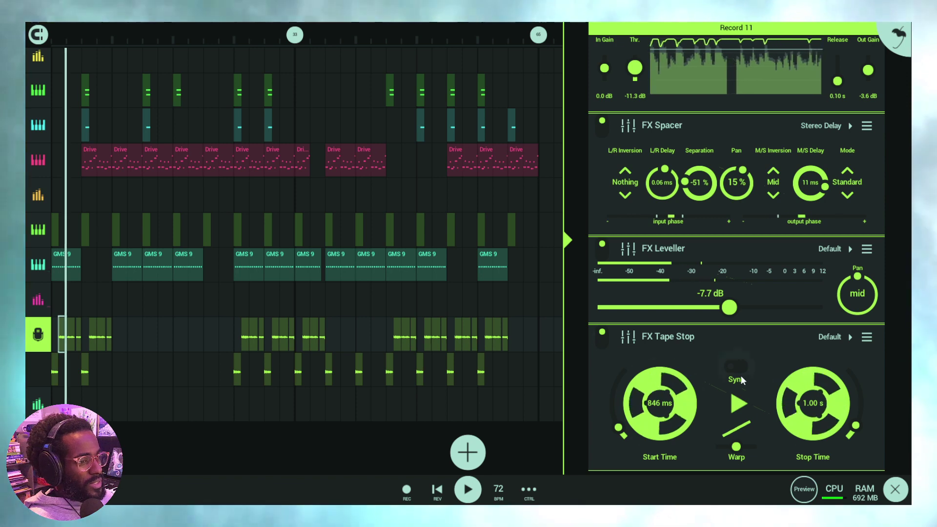
left_click(738, 405)
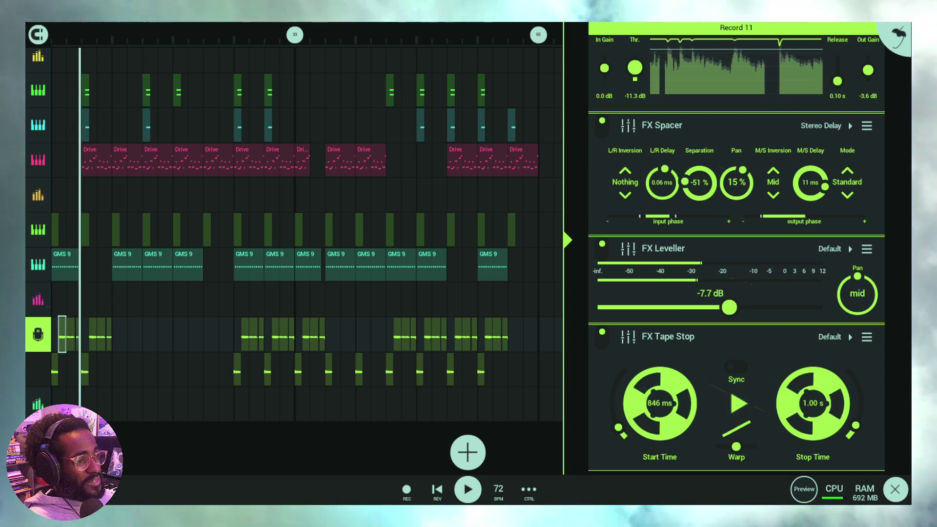
left_click(739, 405)
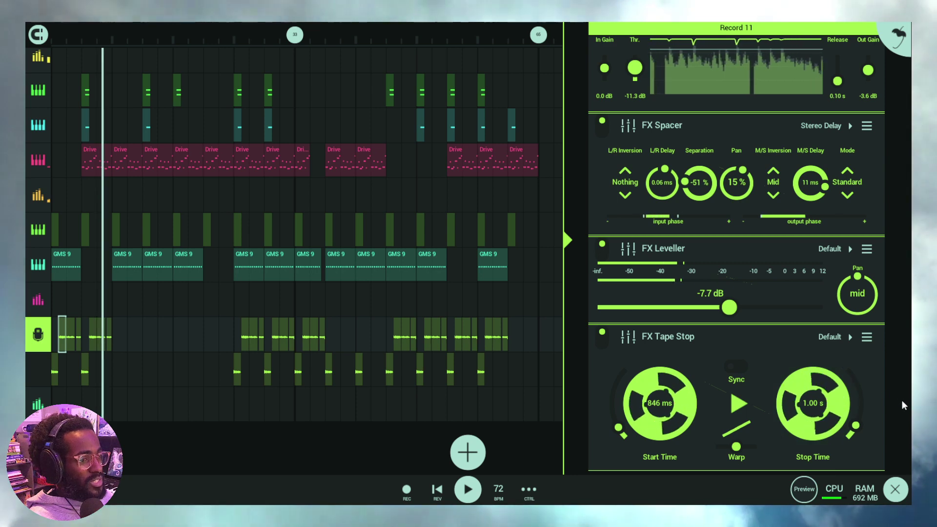
Step: Set FX Tape Stop's Stop Time to 1.32 s and its Start Time to 1.20 s
left_click_drag(861, 428, 858, 396)
left_click_drag(619, 428, 622, 404)
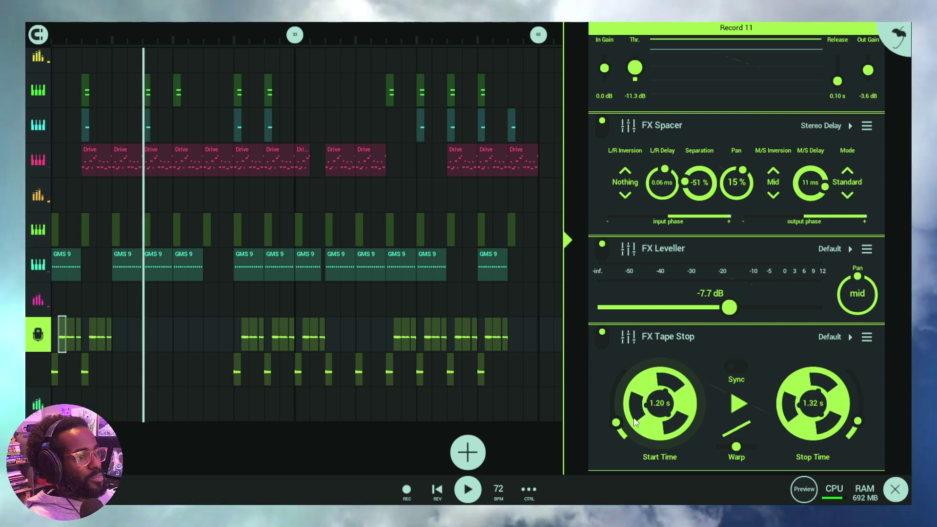
Step: Try Tape Stop's Sync with Start Times of 2 beats, 1/2 and 8 beats, reset it to 1 beat and disable Sync
left_click(738, 366)
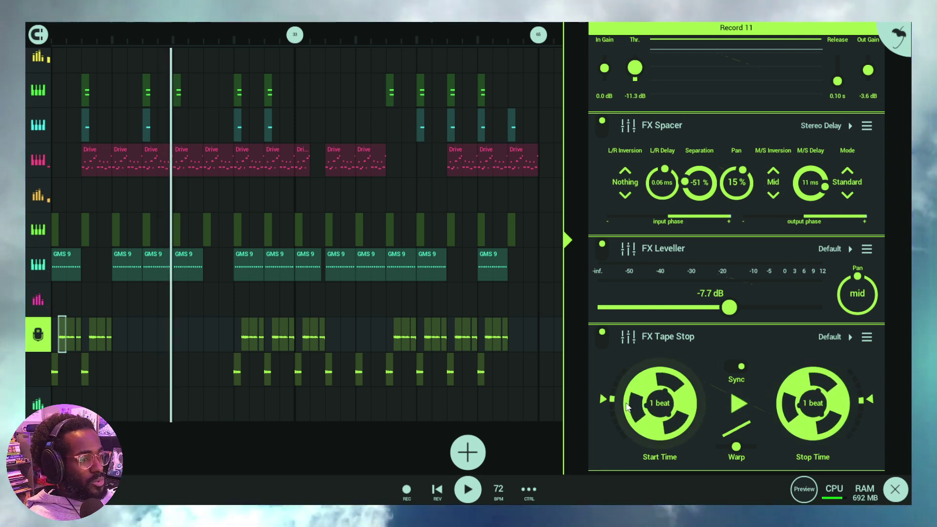
left_click(604, 398)
scroll(626, 353, "down", 1)
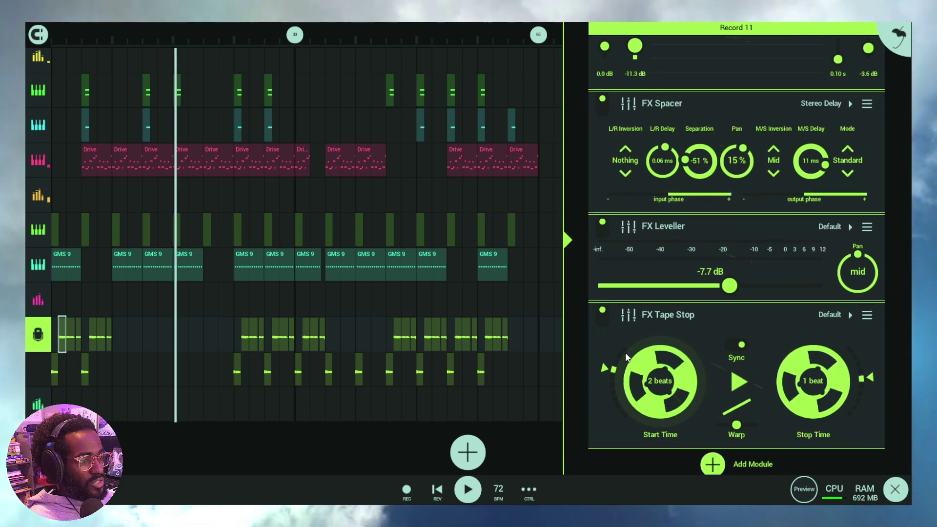
left_click(611, 381)
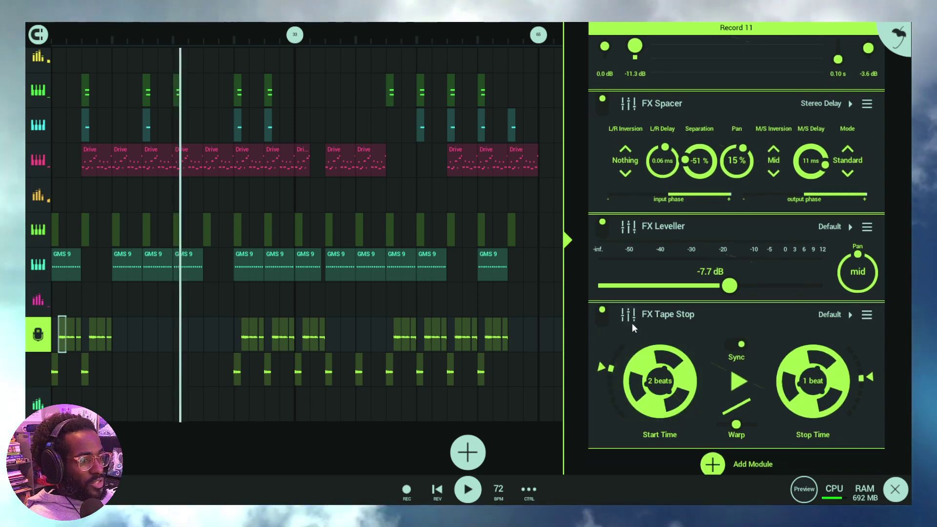
left_click(609, 379)
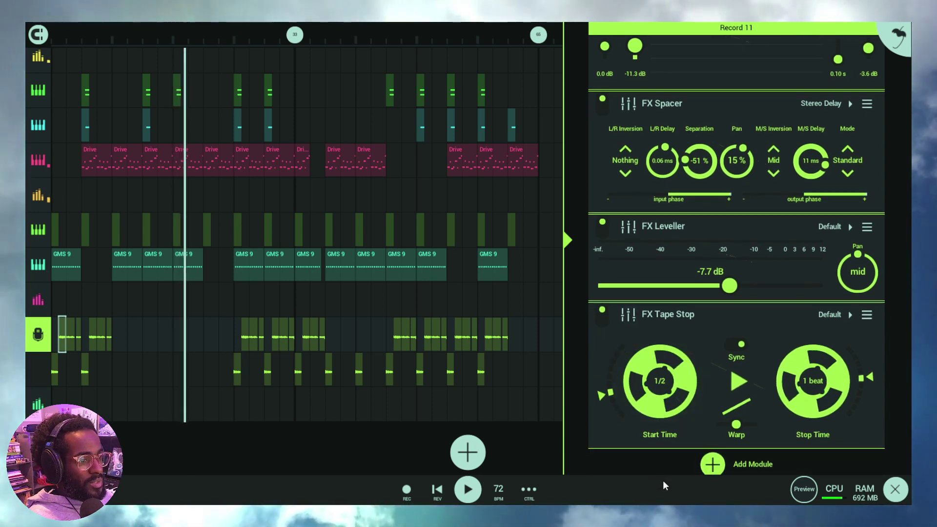
left_click_drag(660, 431, 681, 288)
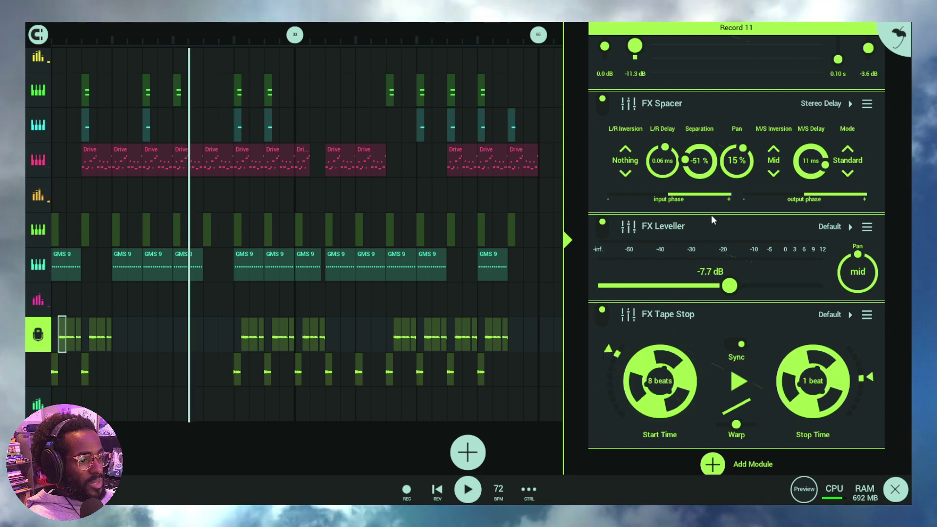
left_click(609, 379)
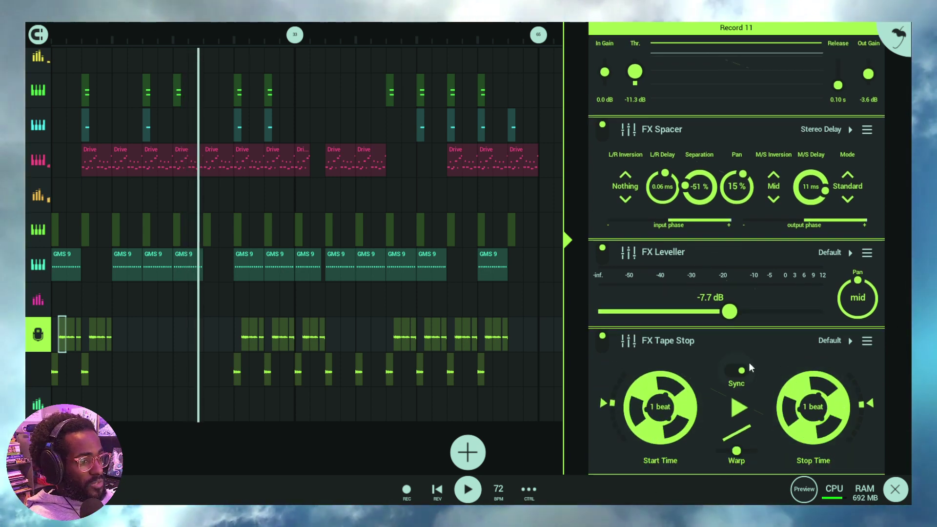
left_click(730, 371)
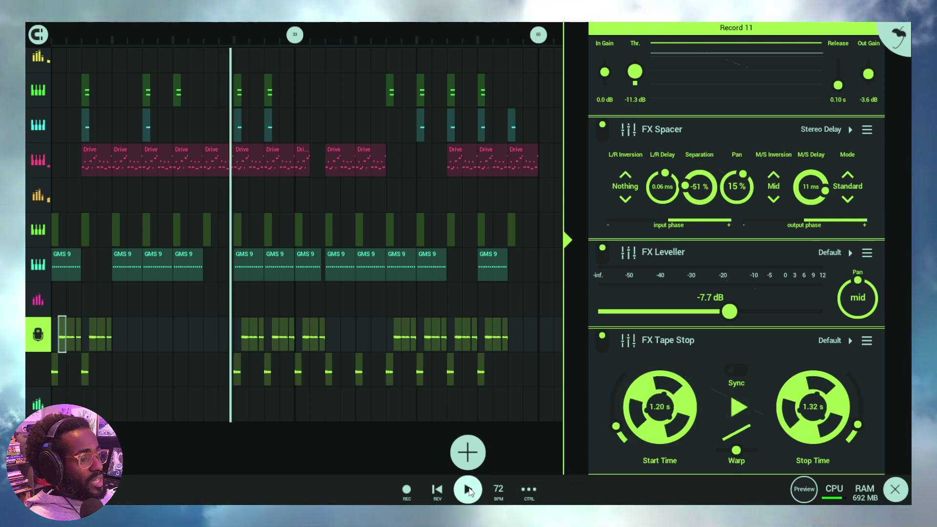
Step: Audition Tape Stop's stop and restart during playback, and set its Start Time to 4.05 s
left_click(740, 407)
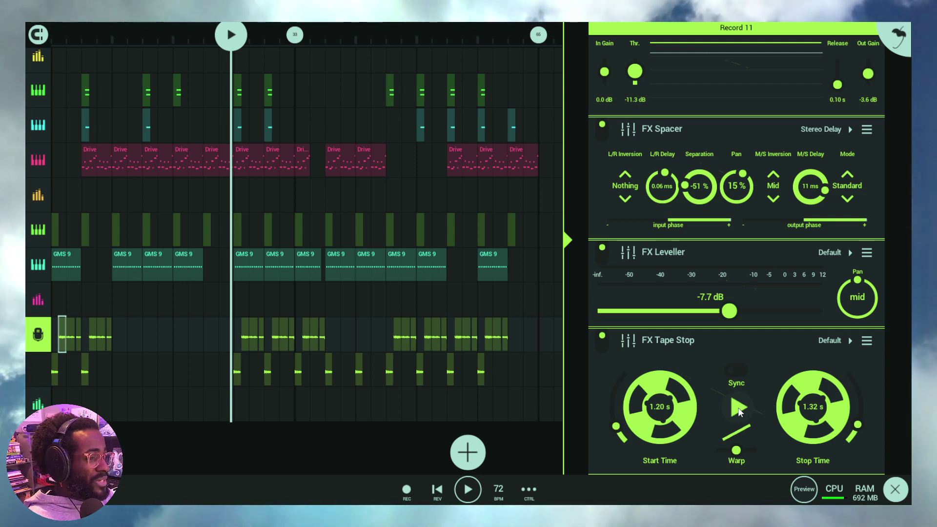
left_click(738, 408)
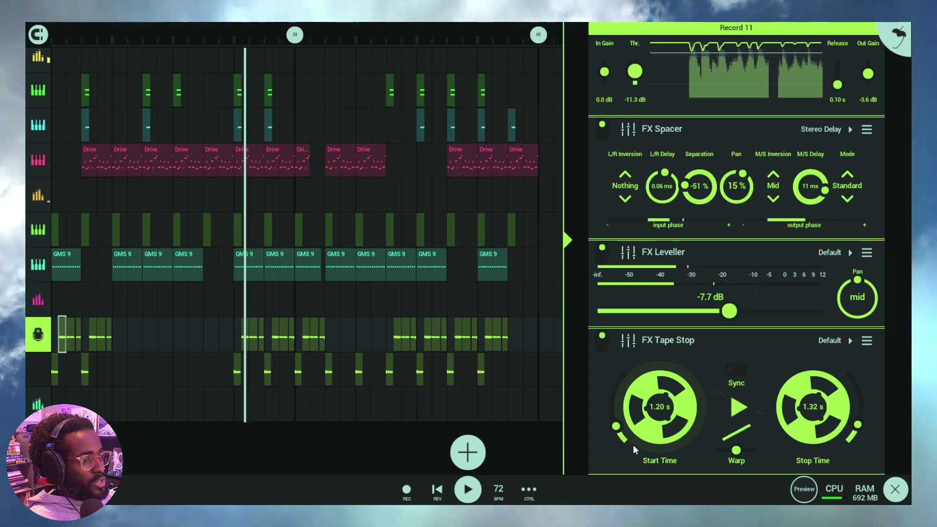
left_click_drag(634, 444, 679, 298)
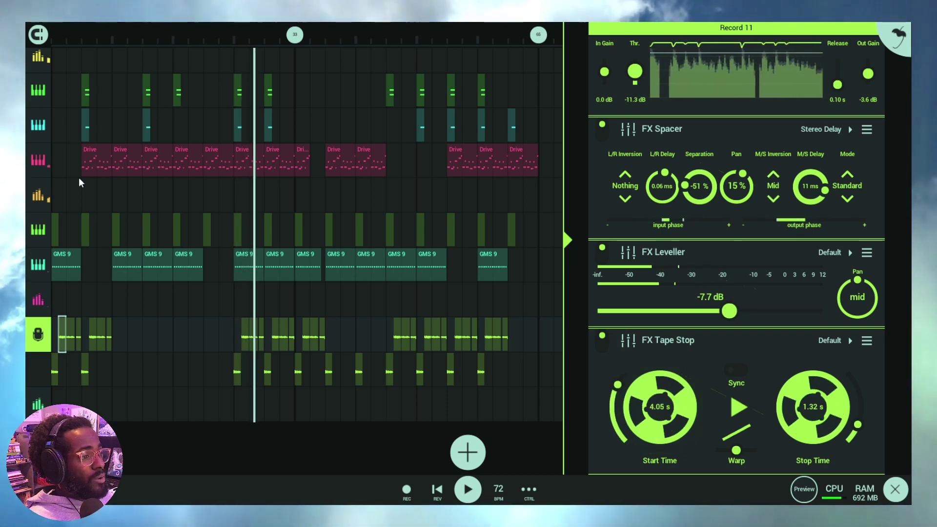
Step: Set a loop region on the timeline over the vocal section that ends at bar 33
left_click_drag(227, 34, 193, 103)
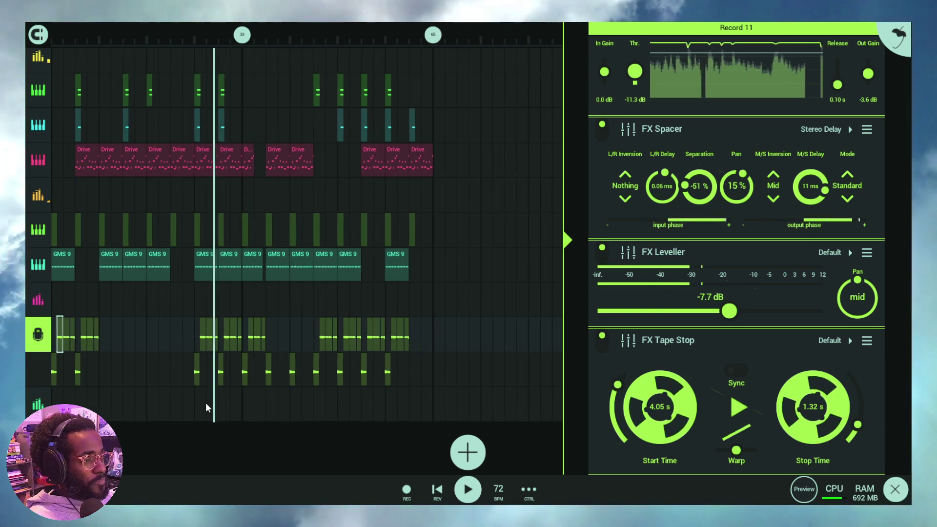
left_click_drag(206, 402, 112, 401)
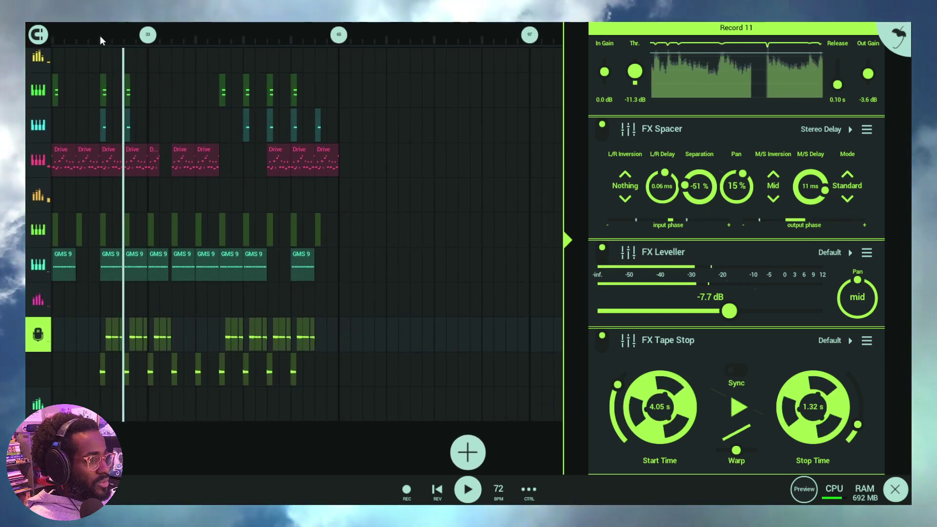
left_click(129, 44)
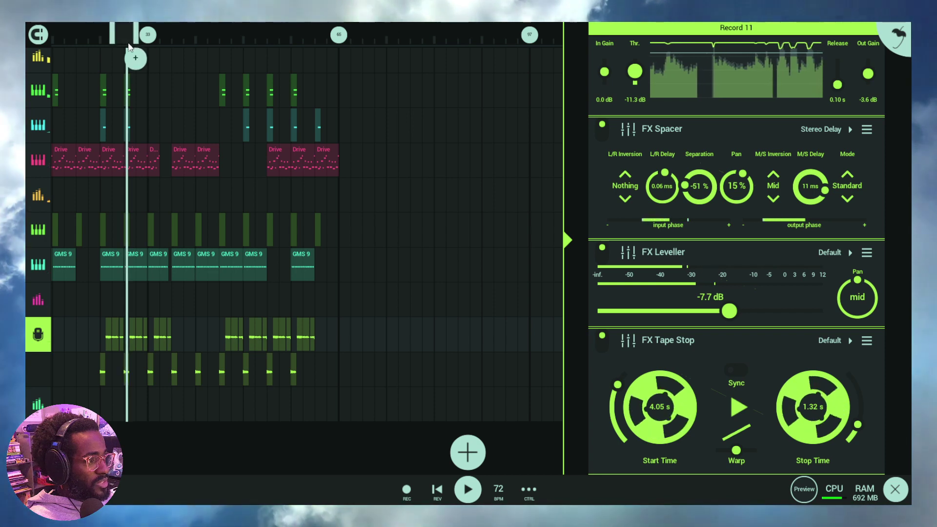
mouse_move(112, 39)
left_mouse_down()
mouse_move(100, 36)
mouse_move(226, 58)
mouse_move(152, 61)
left_mouse_up()
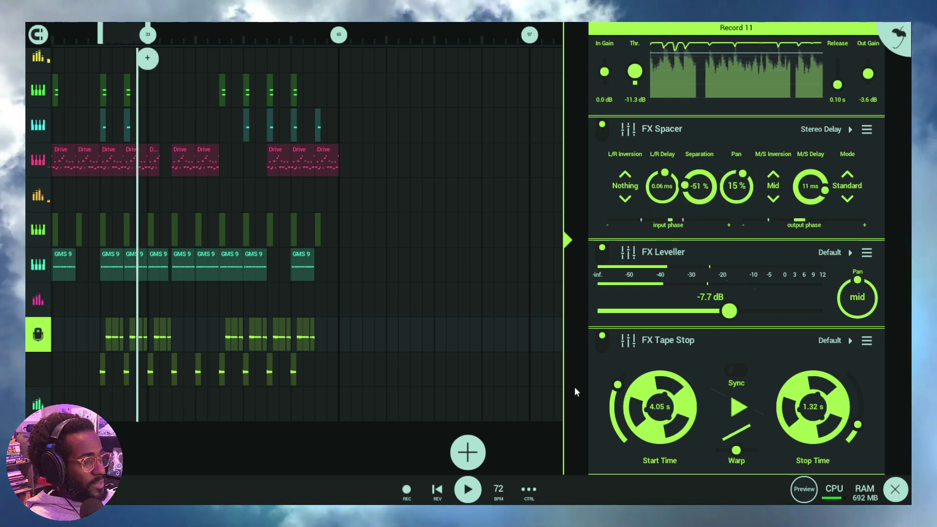
Step: Stop and restart the looped audio with Tape Stop to hear the 4.05 s Start Time
left_click(744, 408)
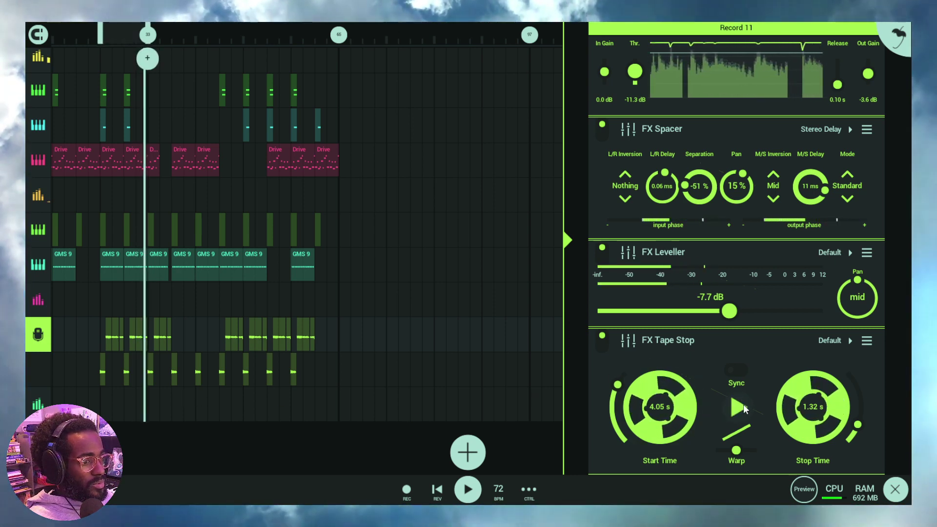
left_click(743, 405)
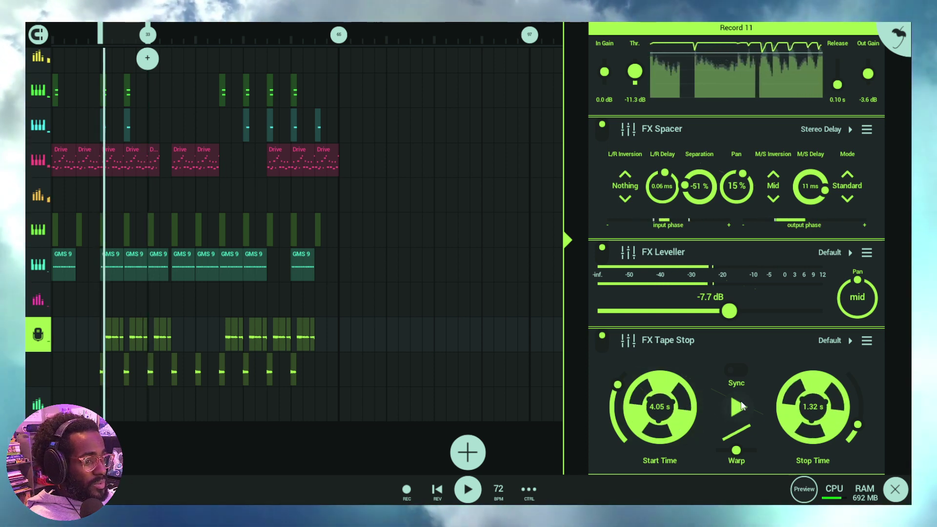
Step: Set Tape Stop's Start Time to 1.10 s and Stop Time to 3.86 s, and audition the stop
left_click_drag(617, 399, 639, 484)
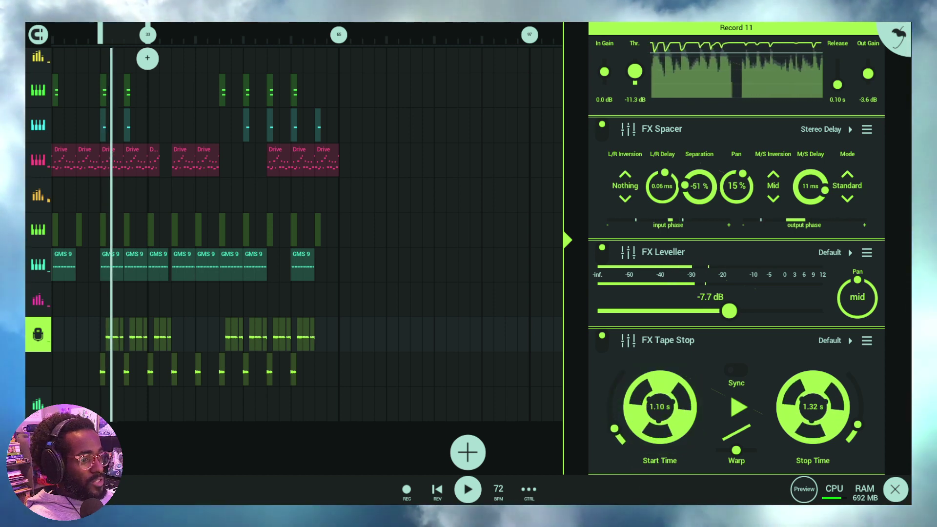
mouse_move(869, 416)
left_mouse_down()
mouse_move(866, 382)
mouse_move(863, 401)
left_mouse_up()
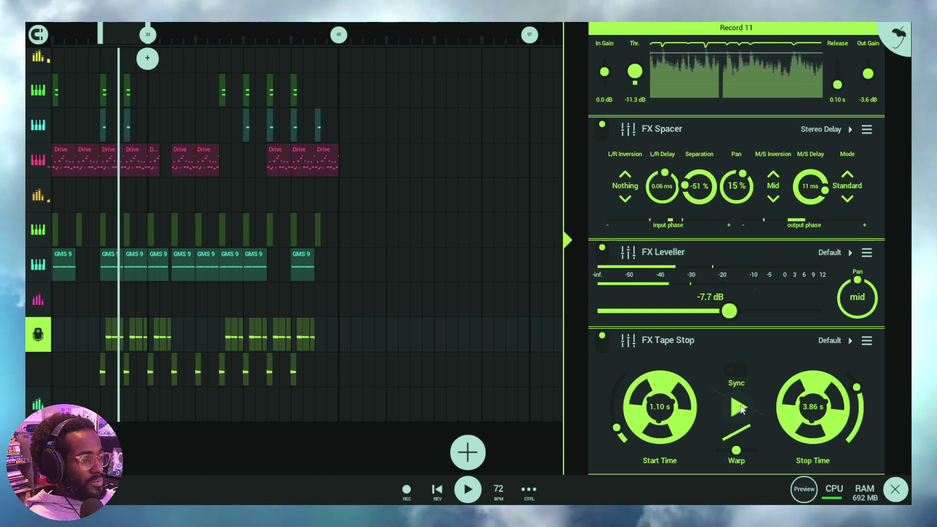
left_click(740, 409)
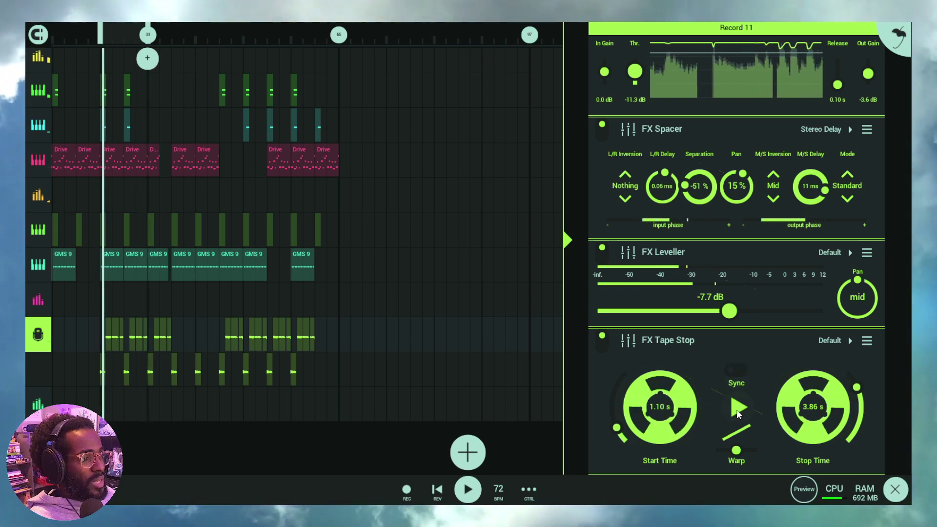
Step: Enable Sync in FX Tape Stop and audition stopping and restarting the audio at 1 beat
left_click(731, 368)
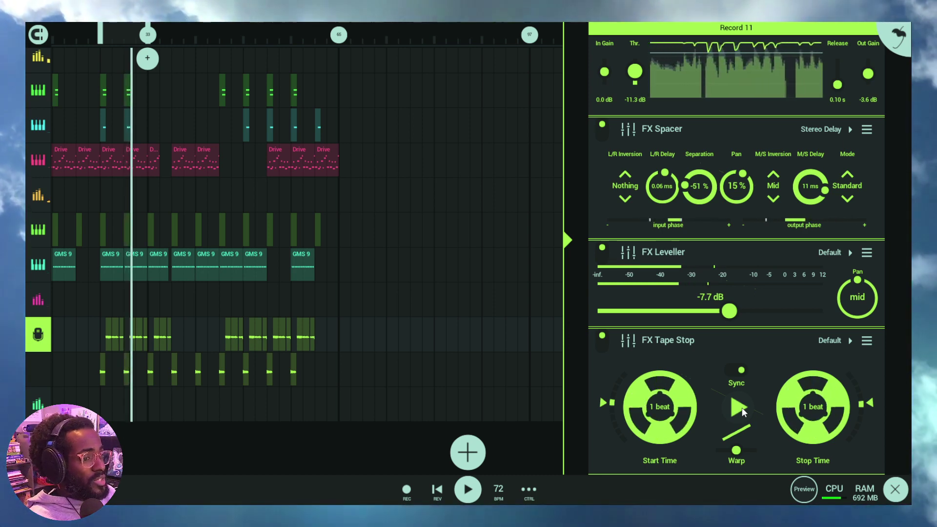
left_click(742, 408)
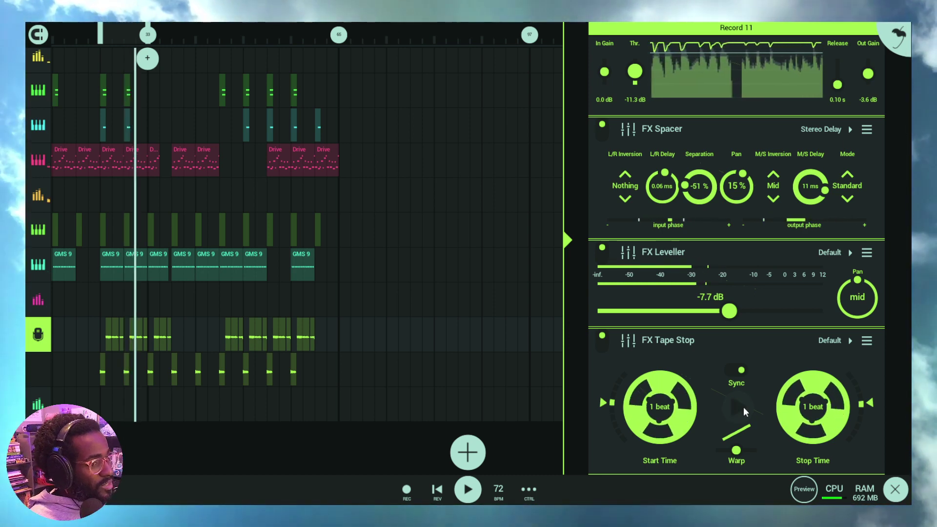
left_click(743, 409)
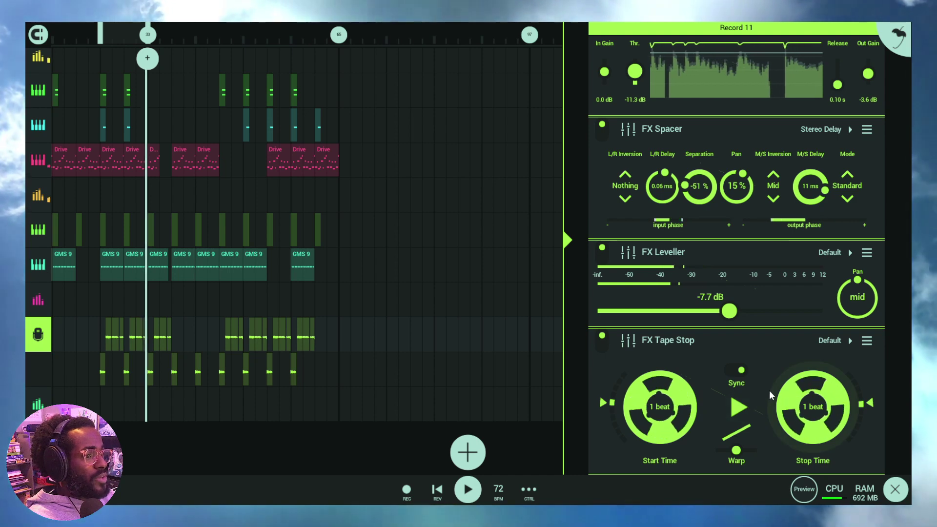
left_click(743, 407)
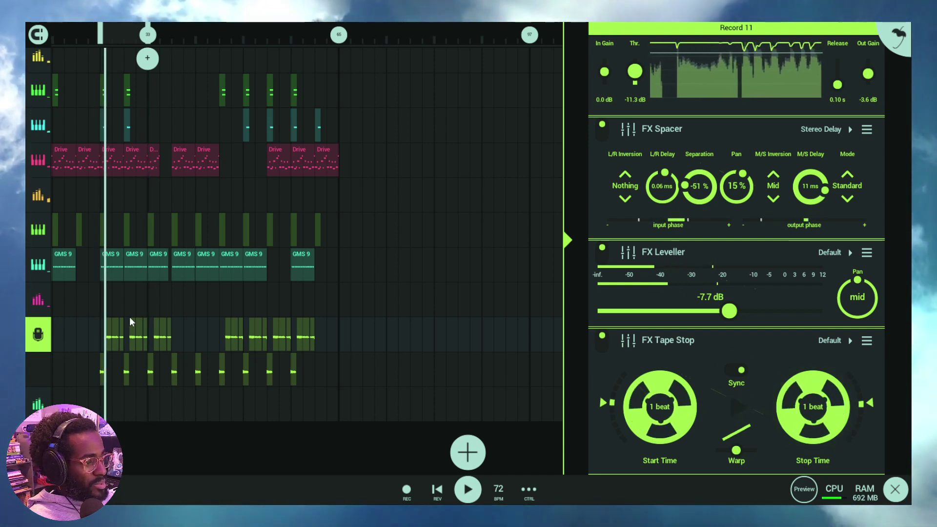
Step: Set Tape Stop's synced Start Time to 3/8 and its synced Stop Time to 4 beats
scroll(130, 320, "up", 1)
scroll(156, 330, "down", 1)
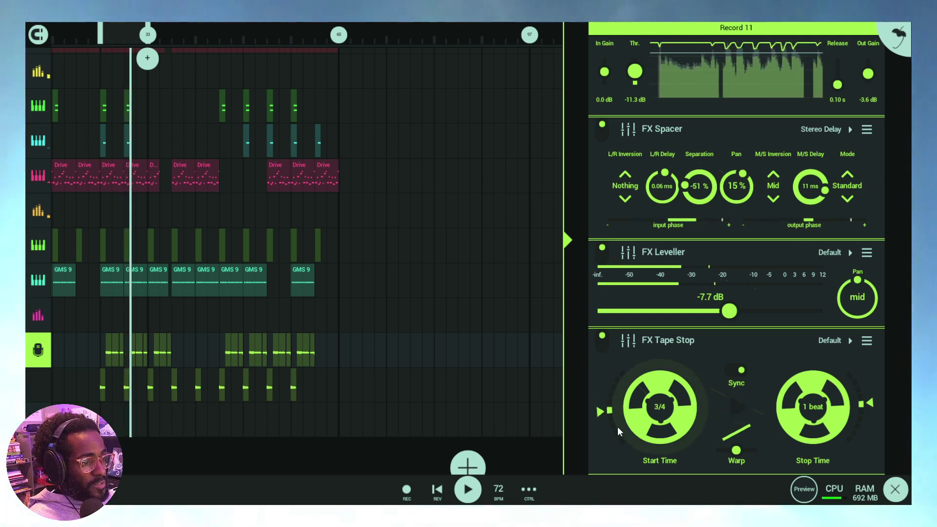
left_click_drag(651, 494, 651, 505)
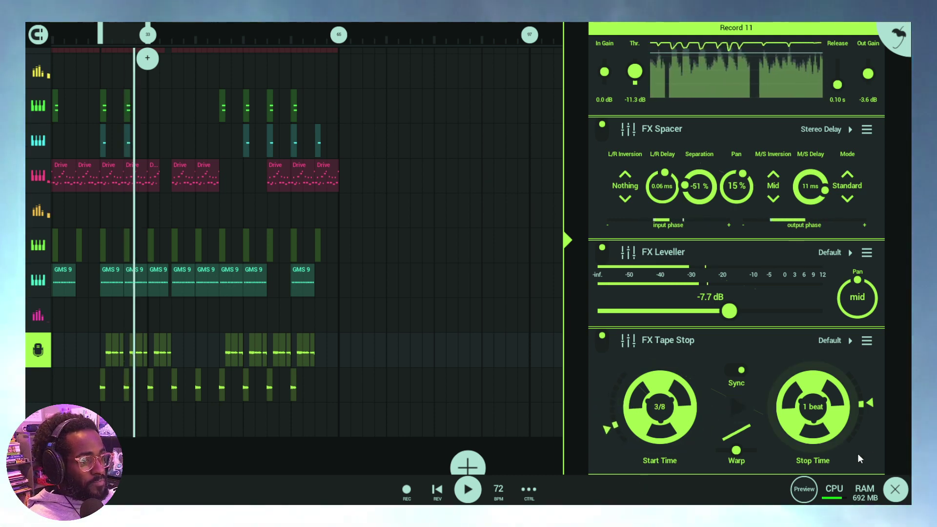
left_click_drag(862, 411, 858, 364)
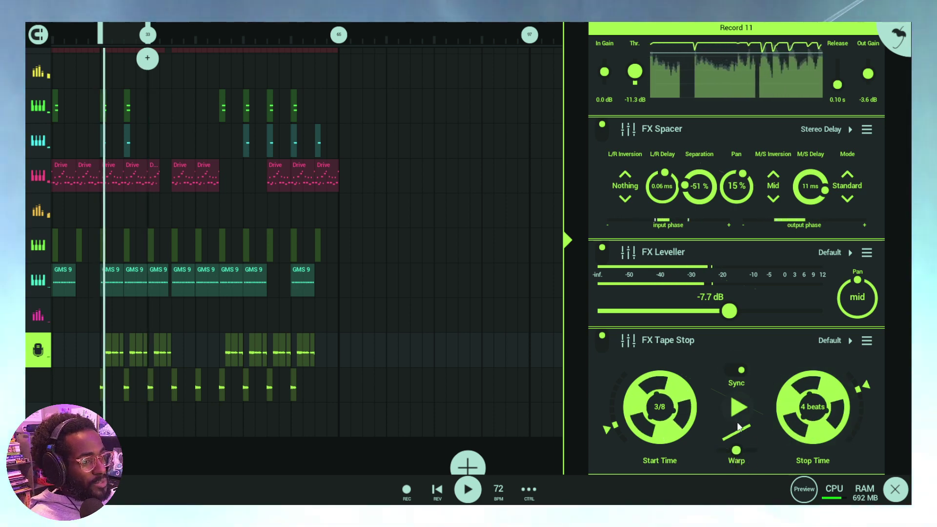
Step: Lower Tape Stop's Warp to its minimum to bend the speed curve
scroll(742, 413, "down", 1)
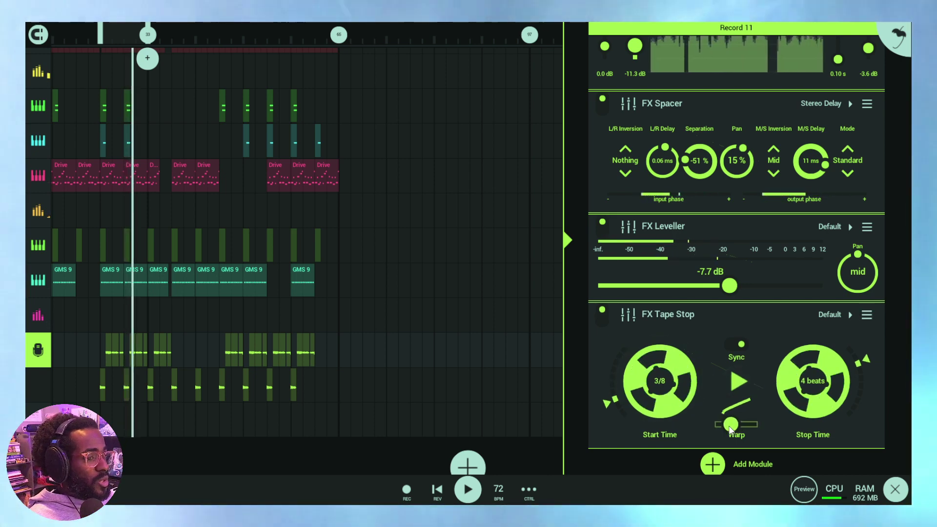
left_click_drag(737, 427, 727, 411)
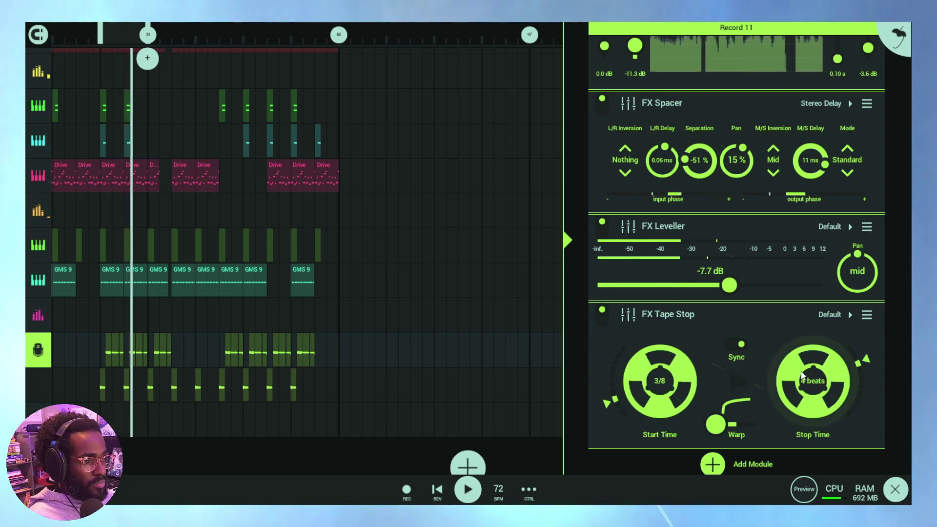
Step: Disable Tape Stop's Sync, set the Stop Time to 2.44 s and restart the audio
left_click(744, 344)
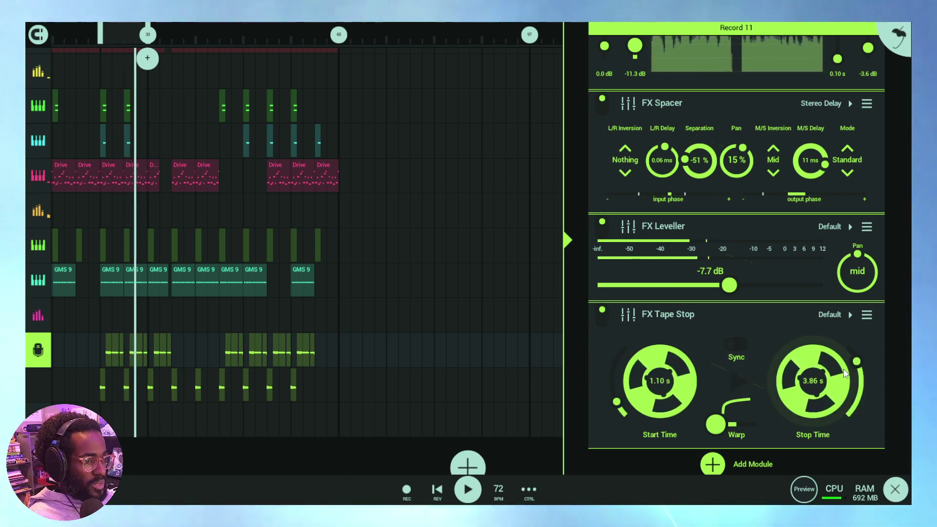
left_click_drag(858, 367, 859, 380)
left_click_drag(830, 455, 707, 492)
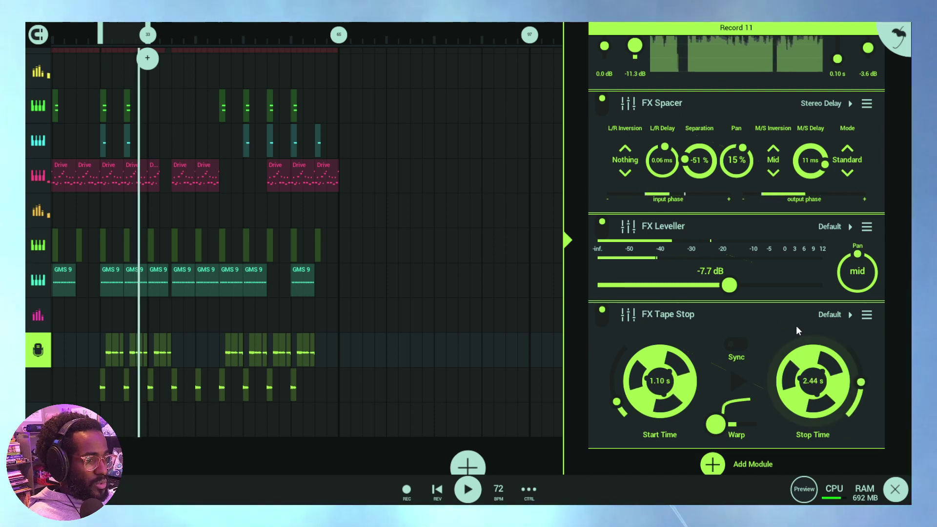
left_click(739, 383)
scroll(65, 78, "up", 3)
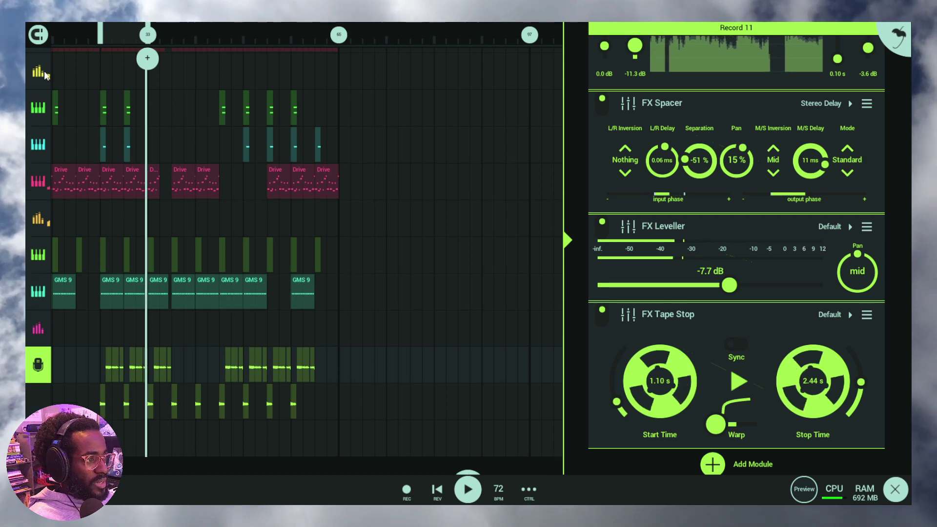
Step: Turn off the FX Tape Stop module on the Record 11 vocal track
scroll(75, 78, "up", 3)
left_click(68, 78)
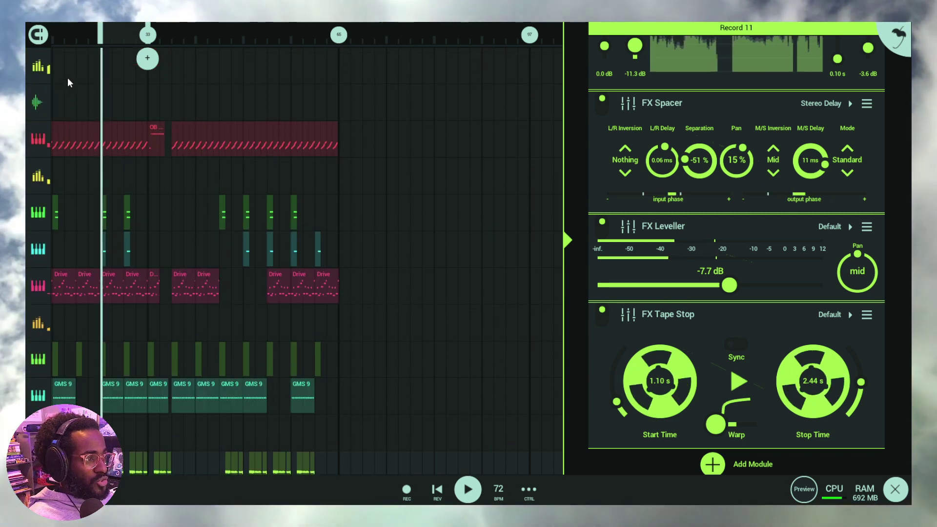
scroll(164, 110, "down", 6)
scroll(164, 110, "down", 2)
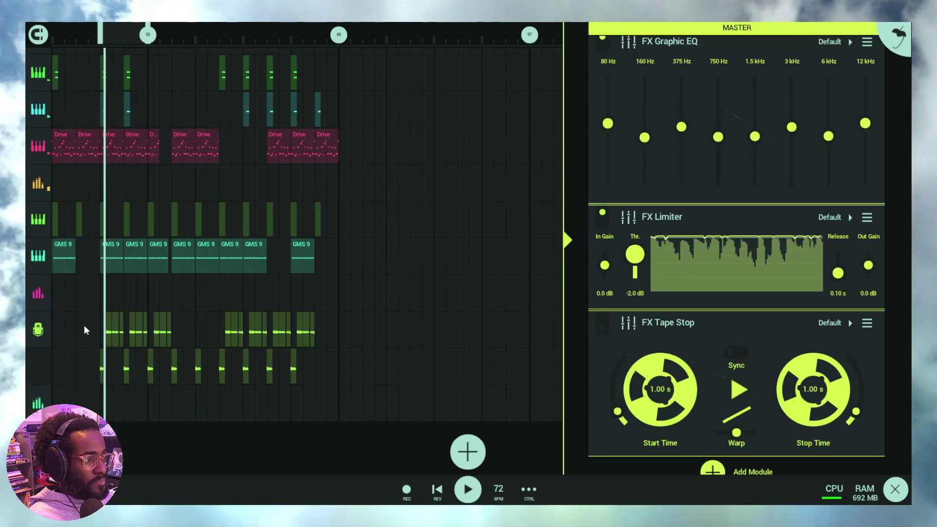
left_click(39, 330)
left_click(596, 313)
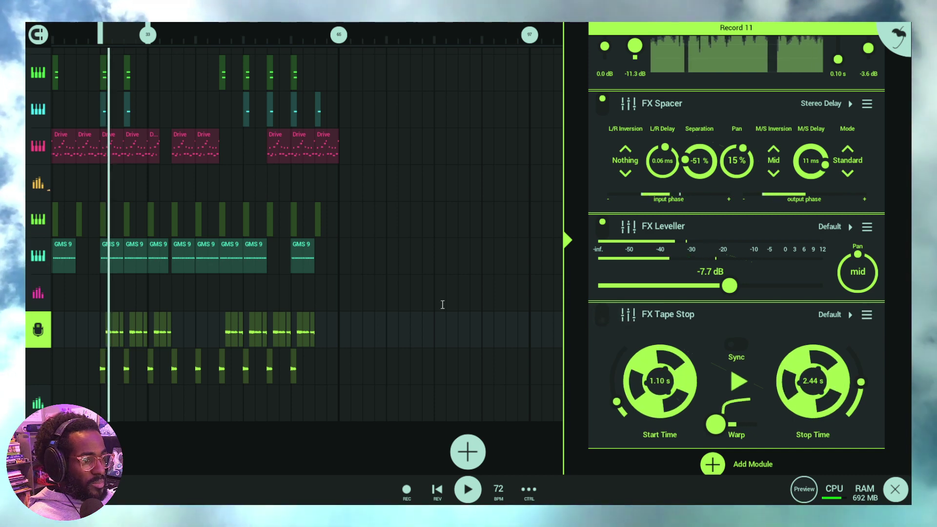
Step: Lower the Warp of the Master channel's Tape Stop to its minimum and audition stopping and restarting the whole mix
scroll(151, 247, "up", 8)
left_click(53, 60)
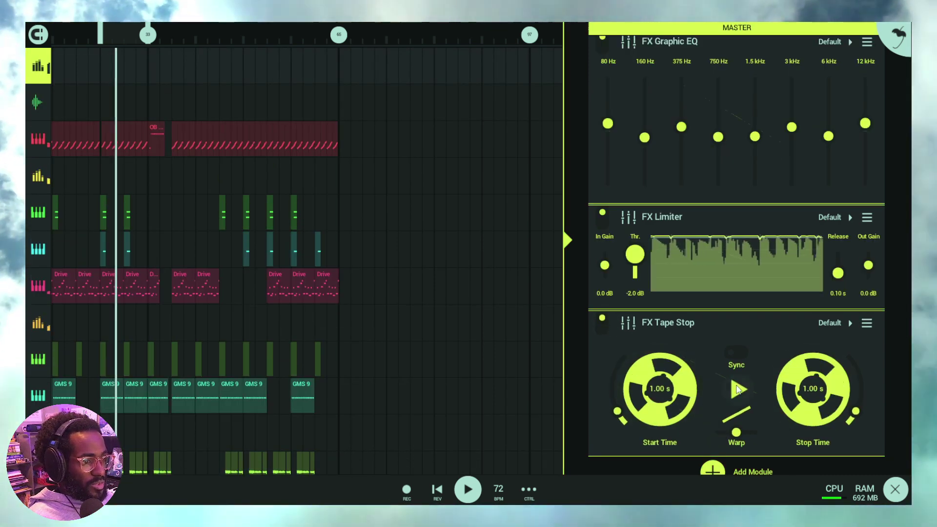
left_click_drag(738, 433, 711, 436)
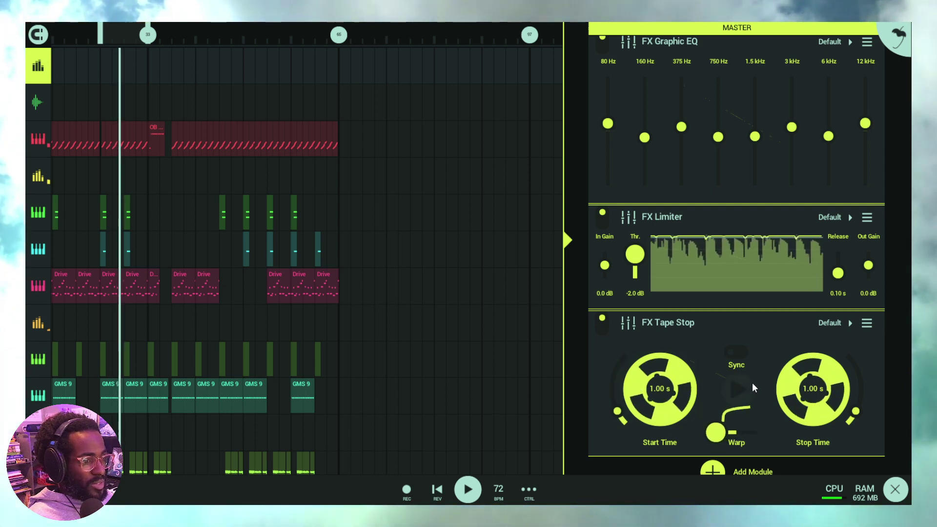
left_click(742, 385)
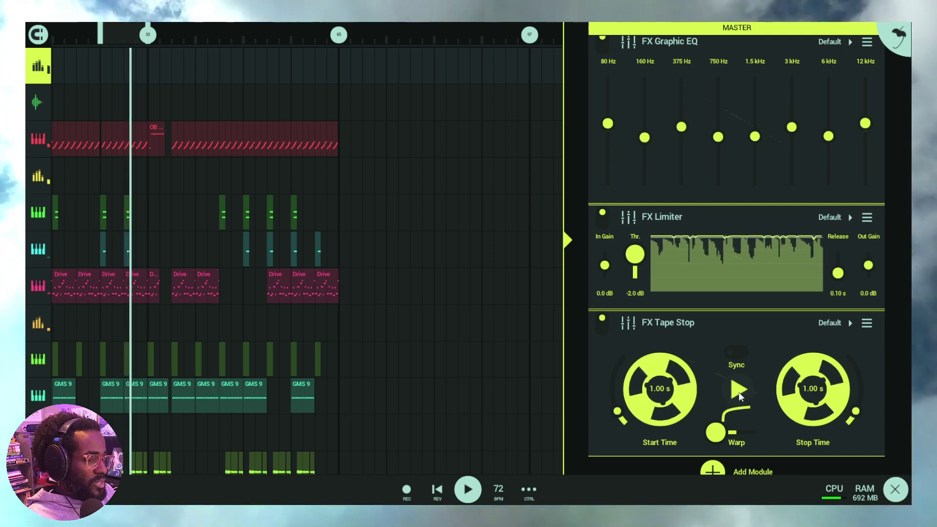
left_click(739, 391)
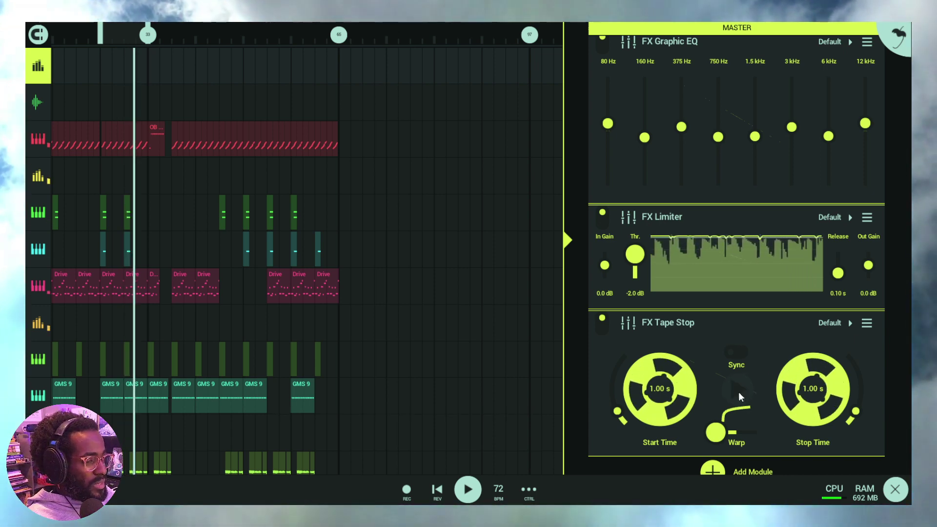
left_click(739, 392)
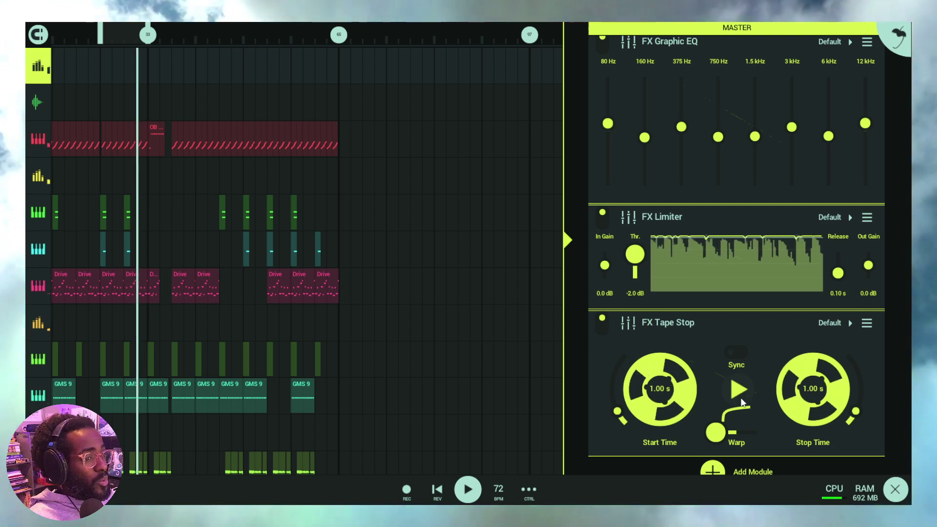
Step: Raise the Master Tape Stop's Warp to its maximum and audition stopping and restarting the song
left_click_drag(716, 433, 783, 432)
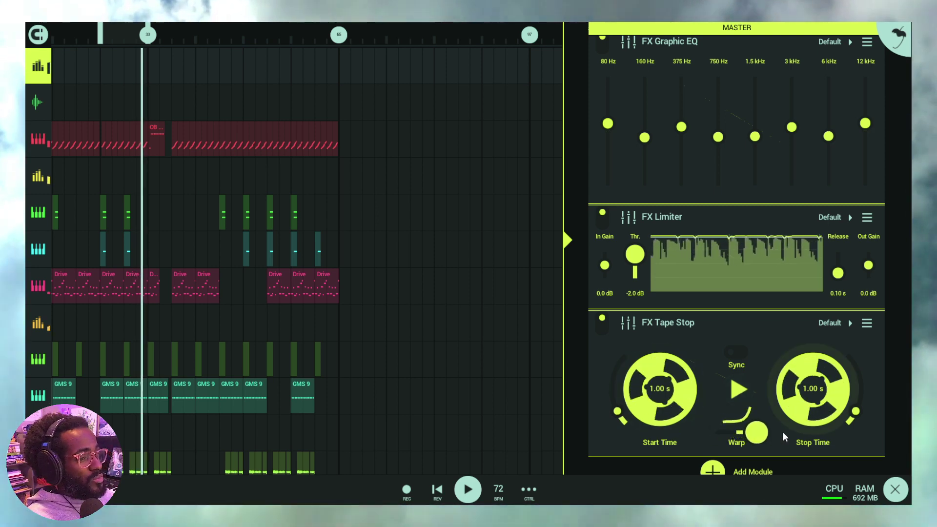
left_click(743, 391)
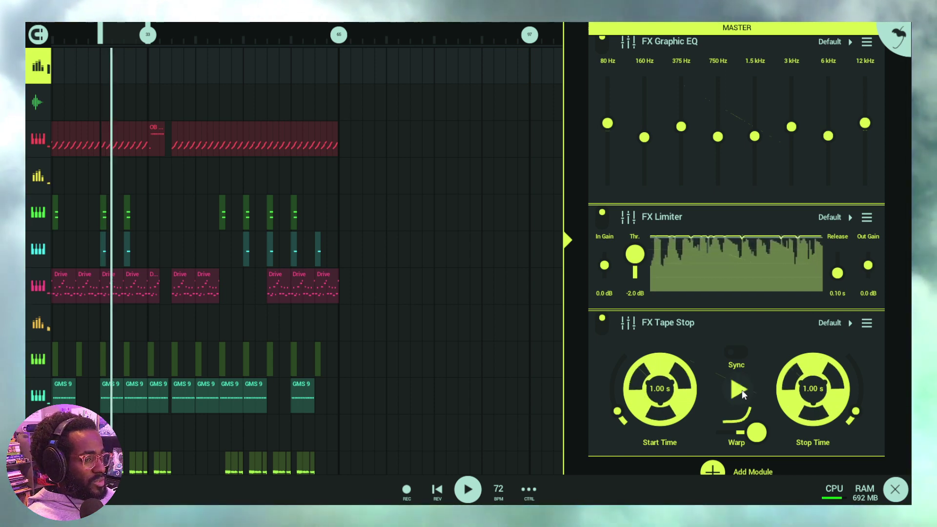
left_click(742, 391)
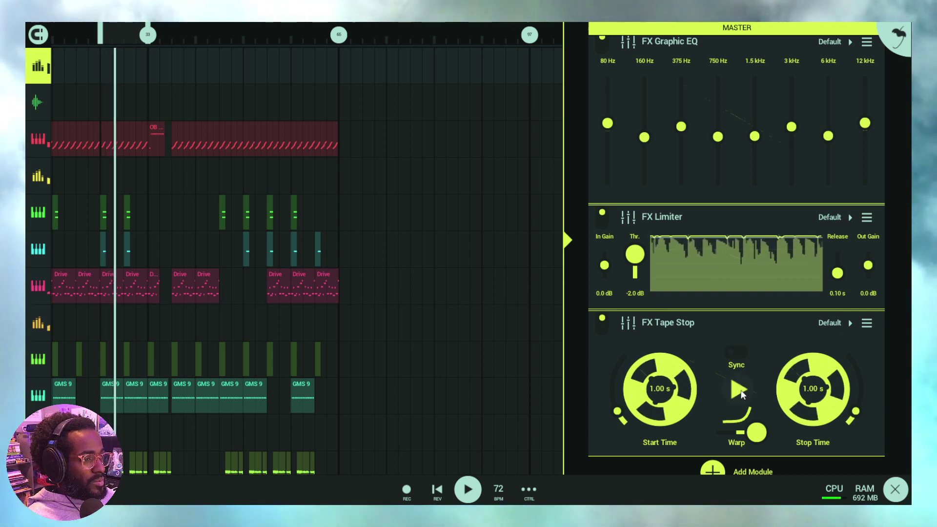
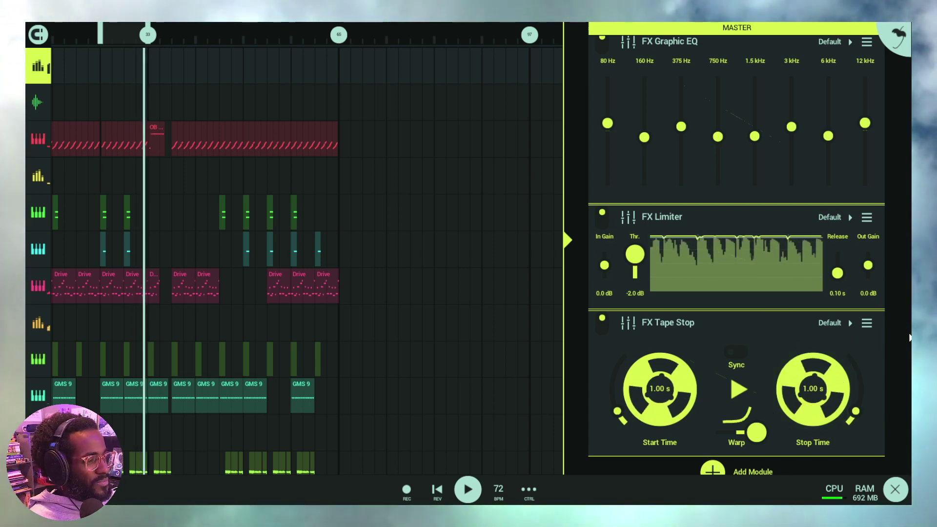
Step: Return the Master Tape Stop's Warp to about its centre, set the Stop Time to 5.00 s and stop the audio
scroll(865, 365, "down", 1)
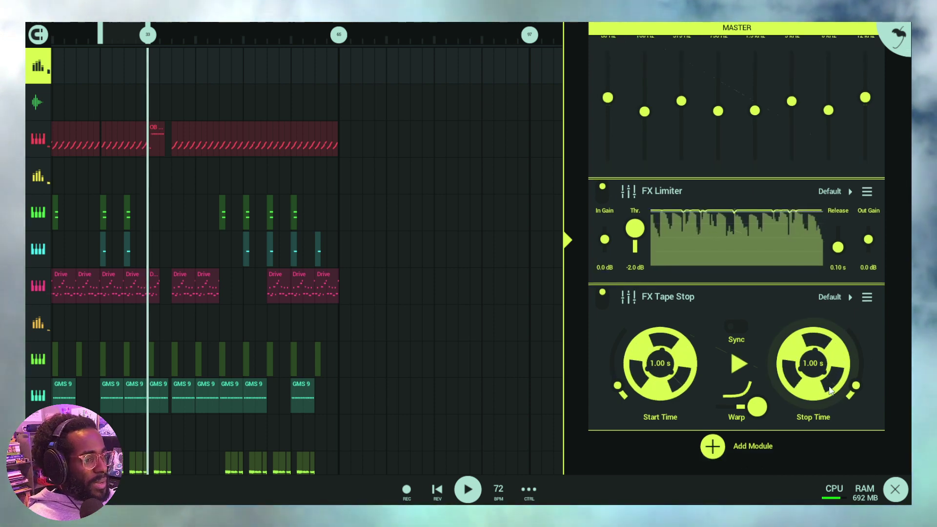
left_click_drag(772, 418, 737, 414)
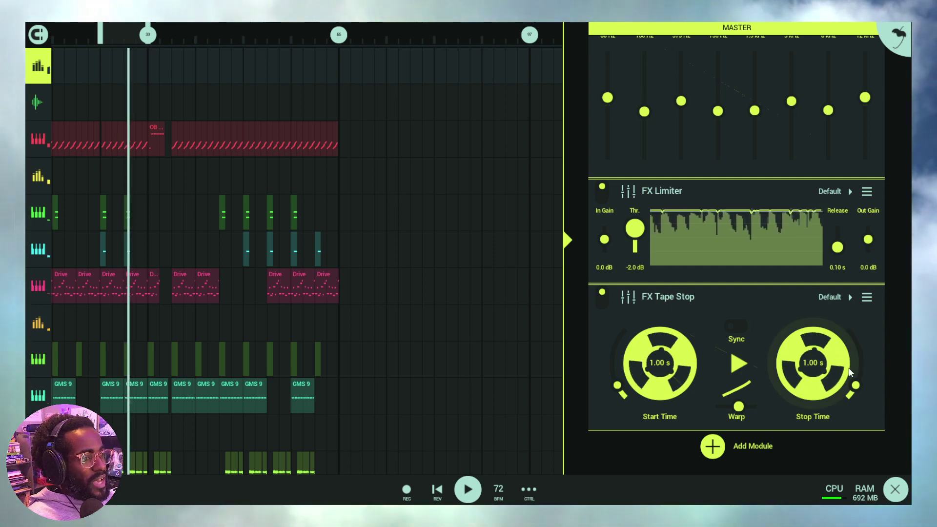
scroll(715, 333, "down", 1)
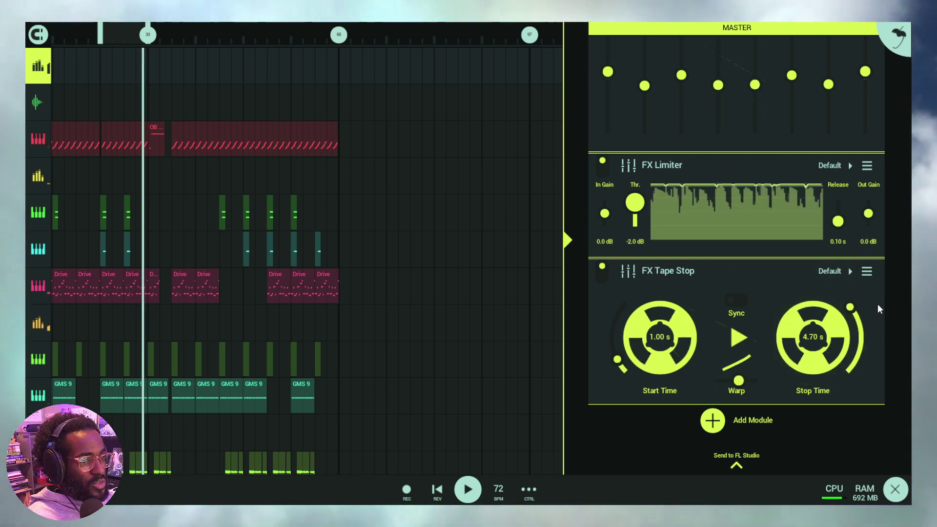
left_click_drag(853, 312, 824, 283)
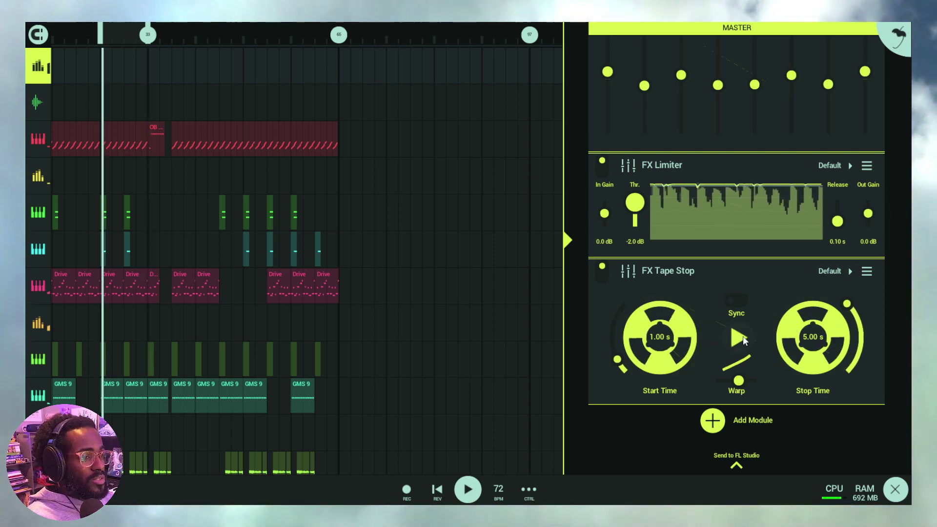
left_click(743, 340)
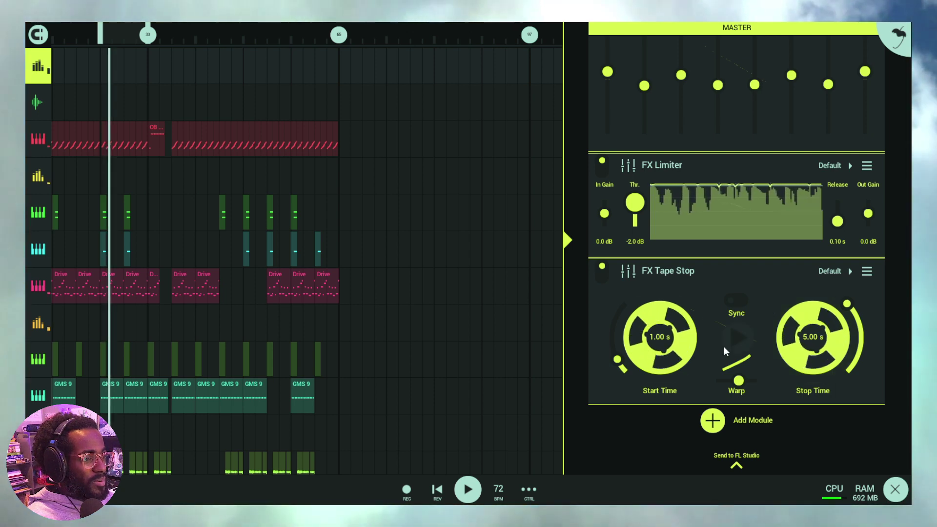
Step: Set the Master Tape Stop's Stop Time to 384 ms and Start Time to 5.00 s, and restart the audio
left_click(734, 300)
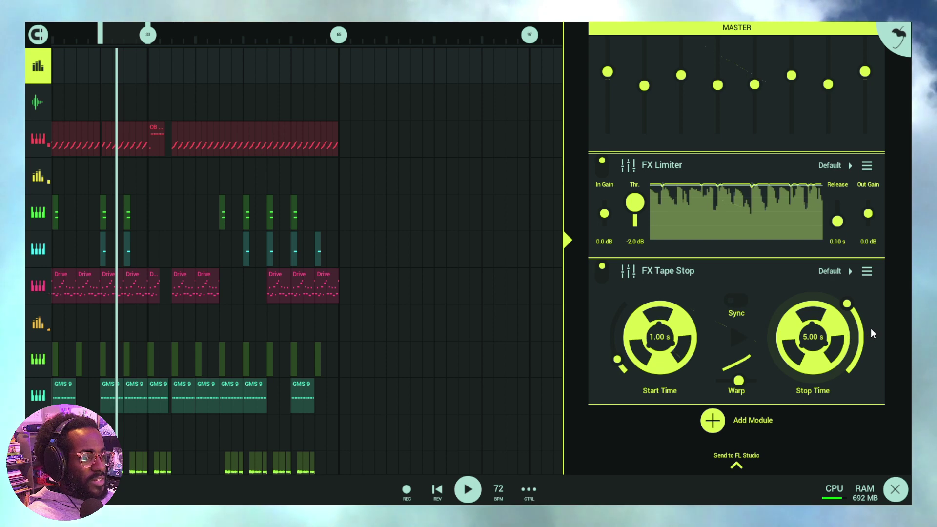
left_click_drag(855, 318, 855, 351)
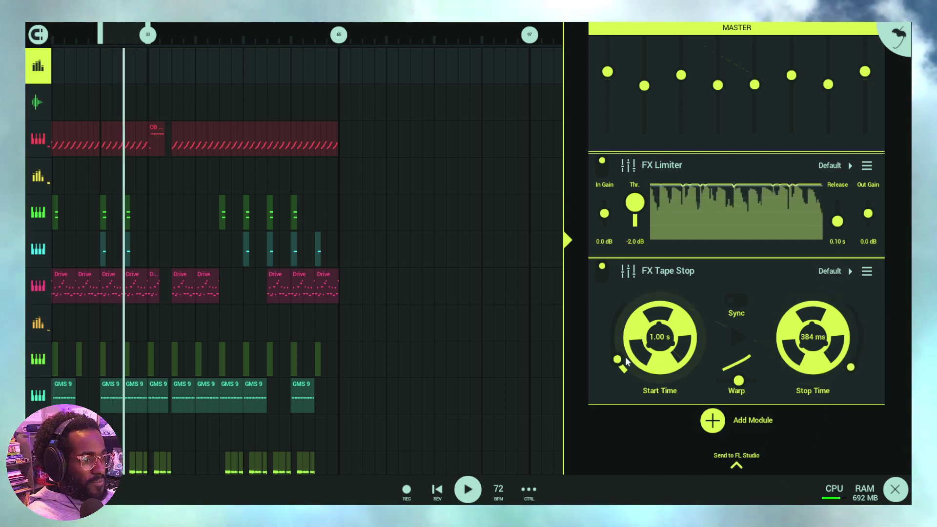
left_click_drag(627, 361, 693, 151)
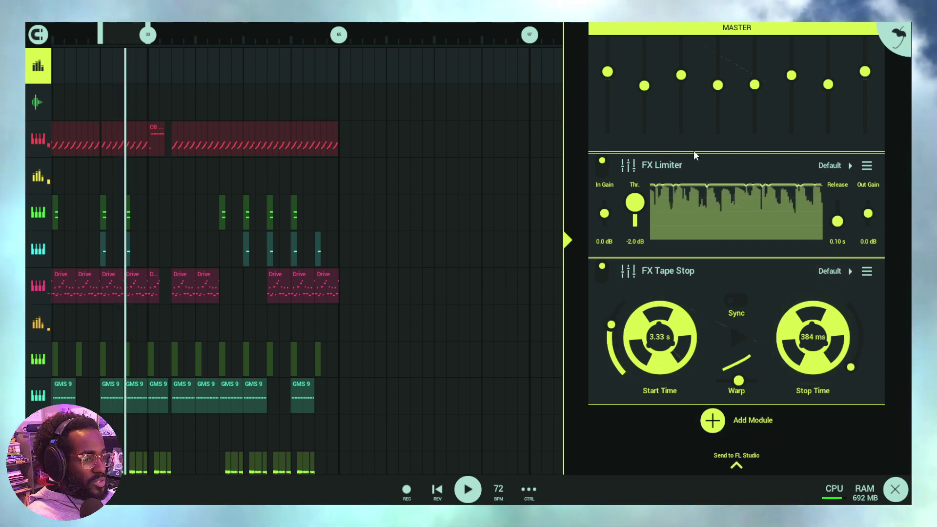
left_click(739, 340)
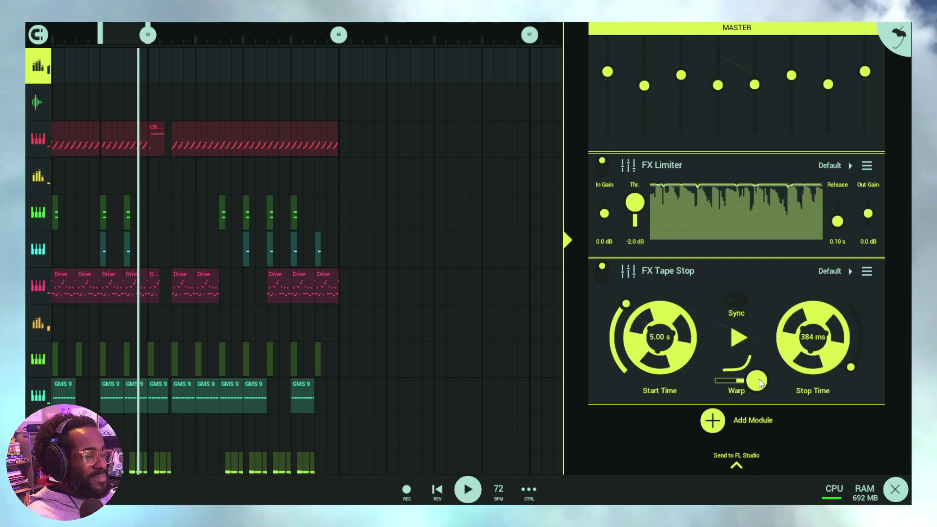
Step: Lower the Master Tape Stop's Warp to its minimum and audition a stop and restart with the long Start Time
left_click_drag(760, 384, 724, 385)
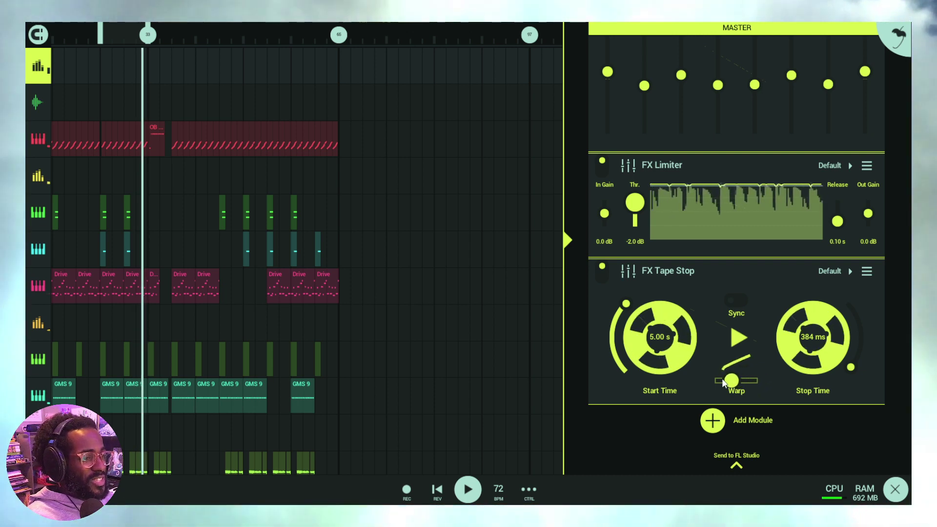
left_click(738, 339)
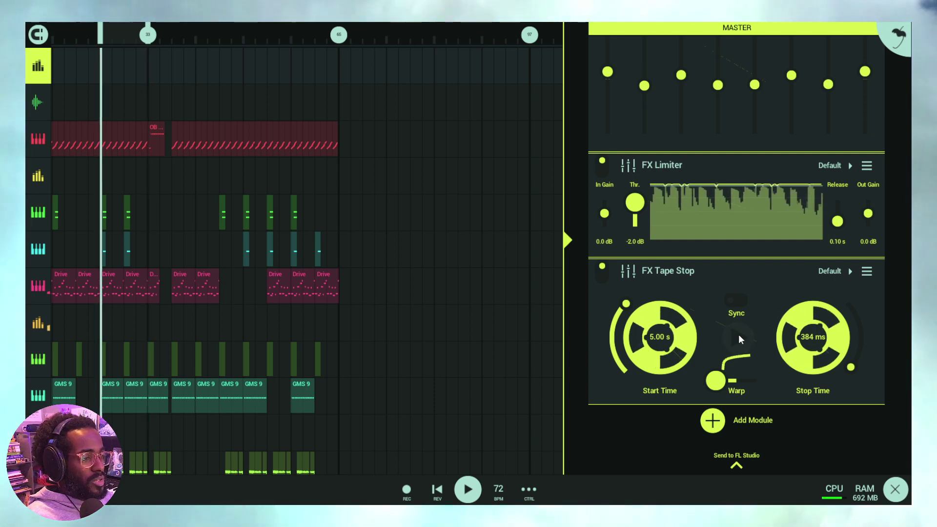
left_click(743, 337)
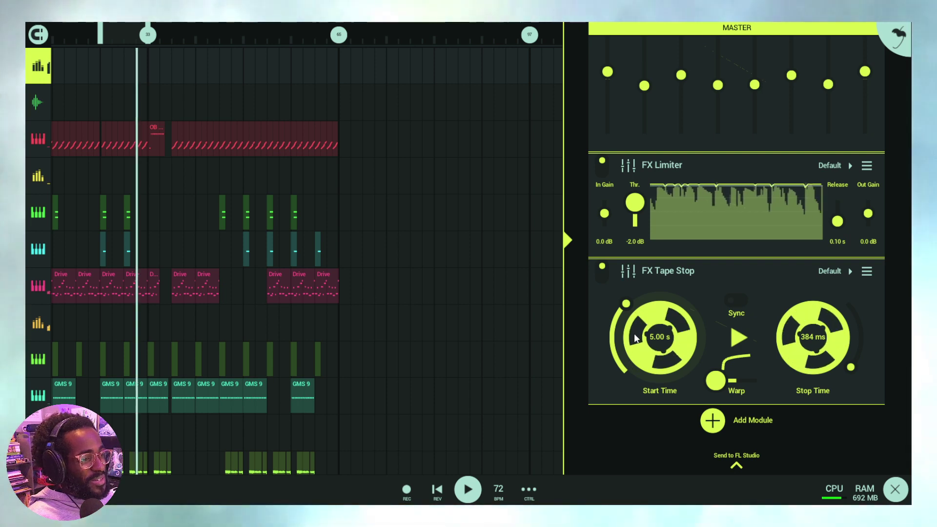
Step: Raise the Master Tape Stop's Warp partway toward the centre and switch Sync off, with a Start Time of 2.38 s
left_click_drag(713, 380, 741, 386)
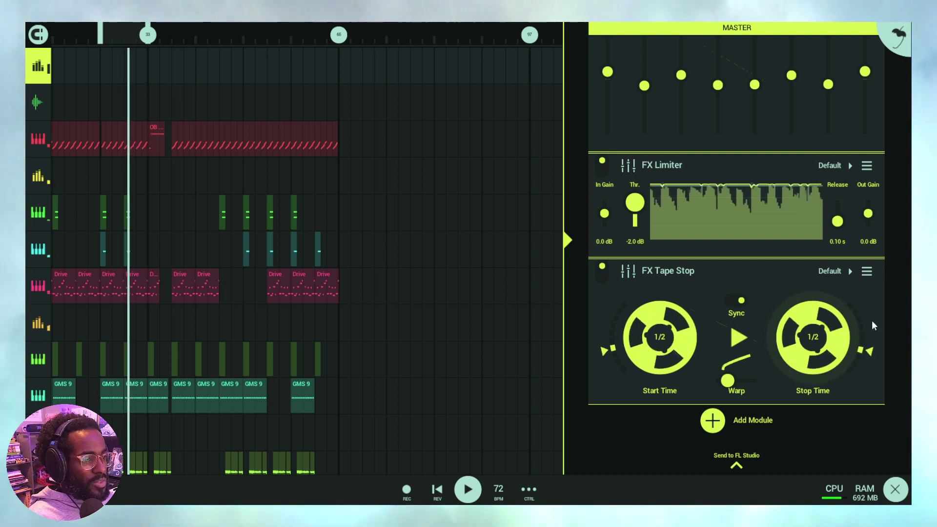
left_click(740, 300)
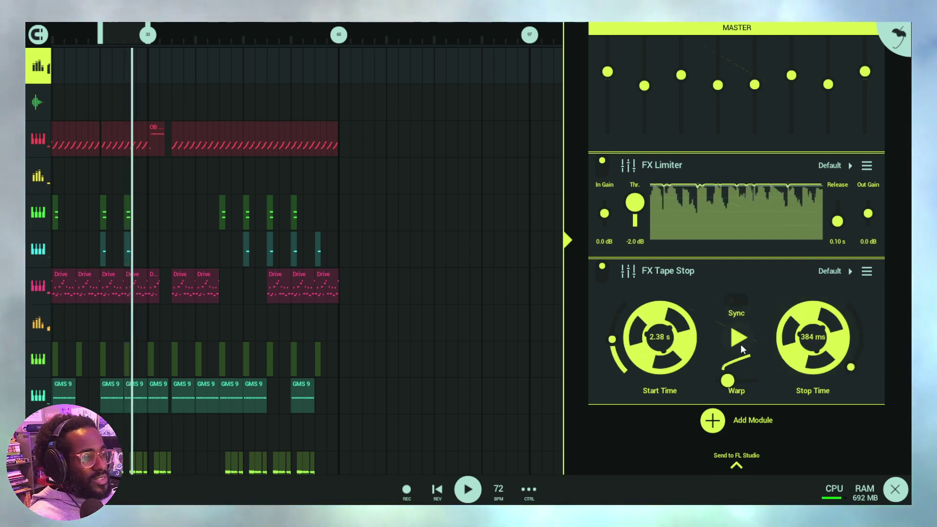
Step: Record an automation clip of the Master Tape Stop stopping the song, and end the recording
left_click(409, 492)
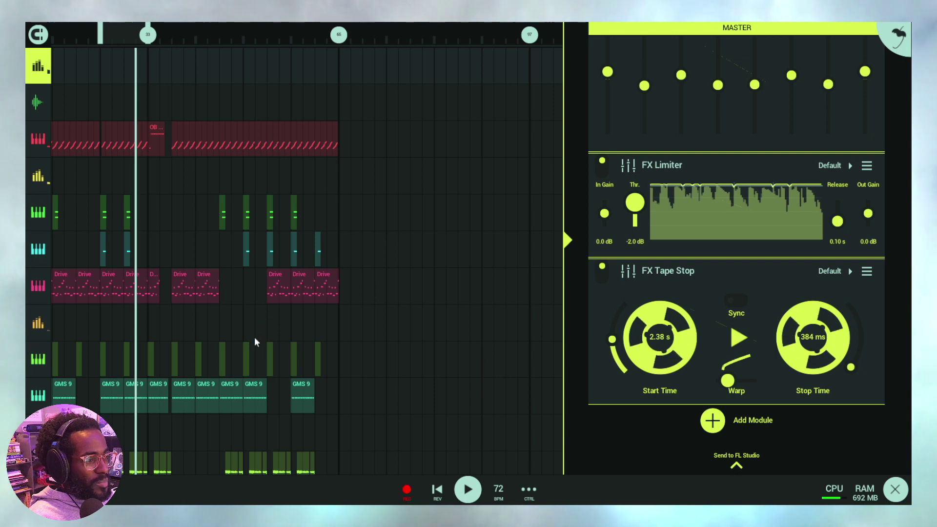
left_click(740, 337)
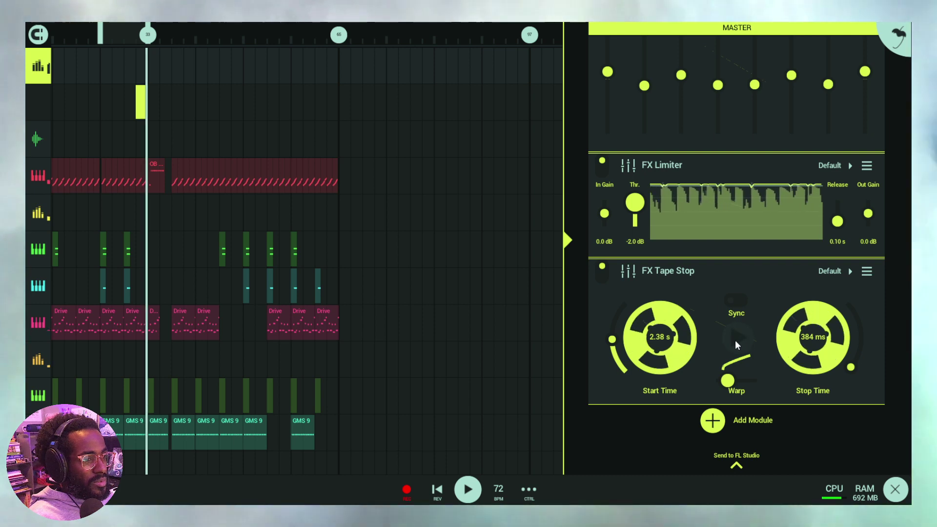
left_click(407, 489)
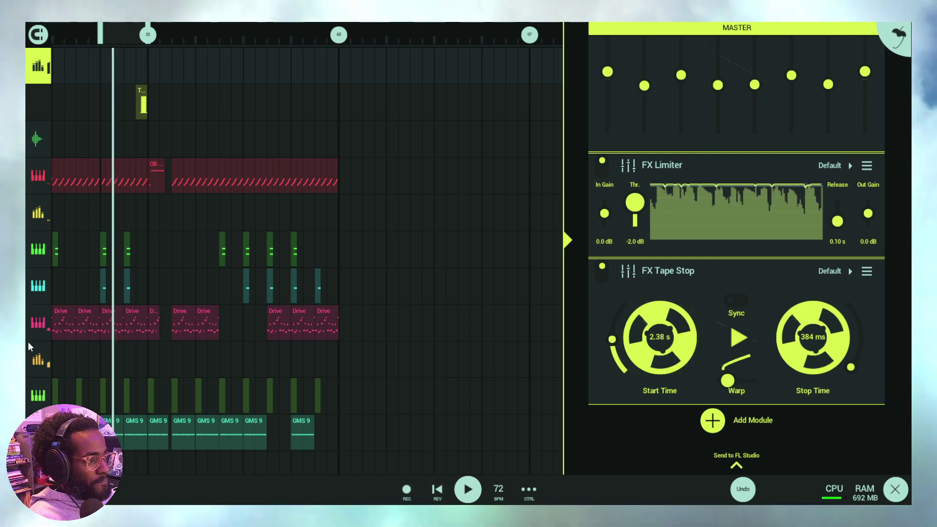
Step: Select the Record 11 vocal track and turn its Tape Stop module back on
scroll(76, 371, "down", 3)
left_click(38, 381)
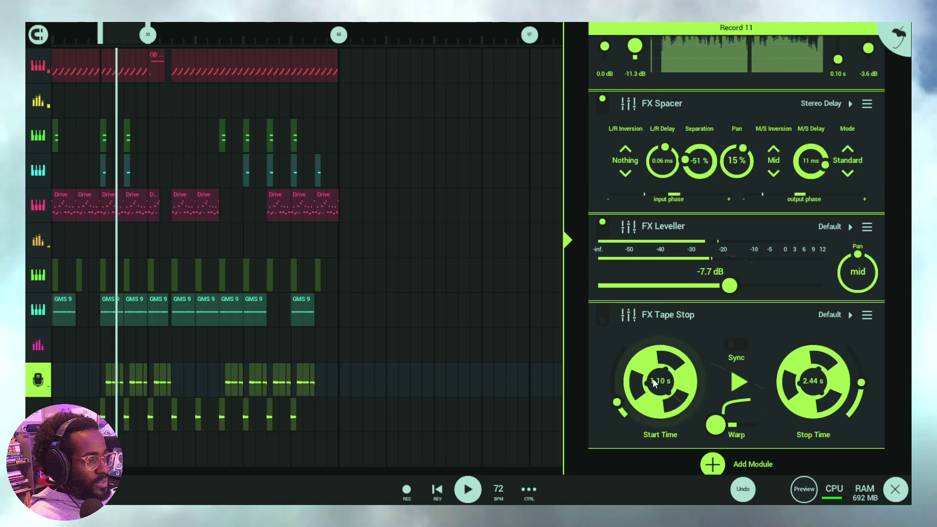
left_click(603, 313)
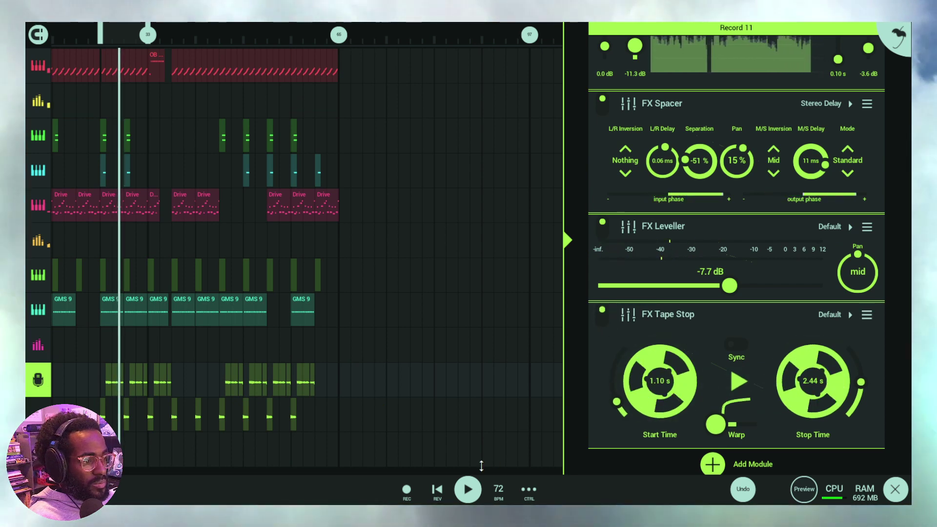
Step: Start recording vocal Tape Stop automation, stopping and restarting the tape while raising Warp to its maximum and Start Time to 2.45 s
left_click(406, 489)
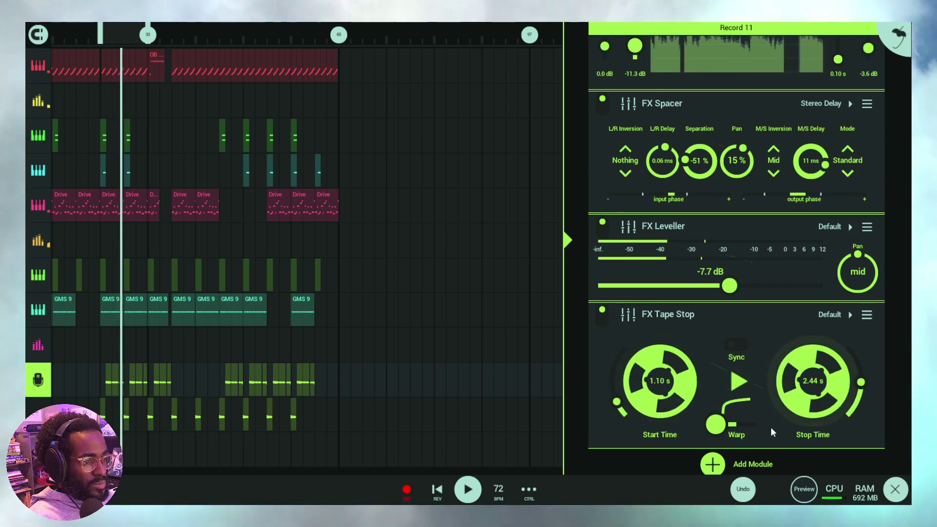
left_click(738, 383)
left_click_drag(722, 426, 757, 424)
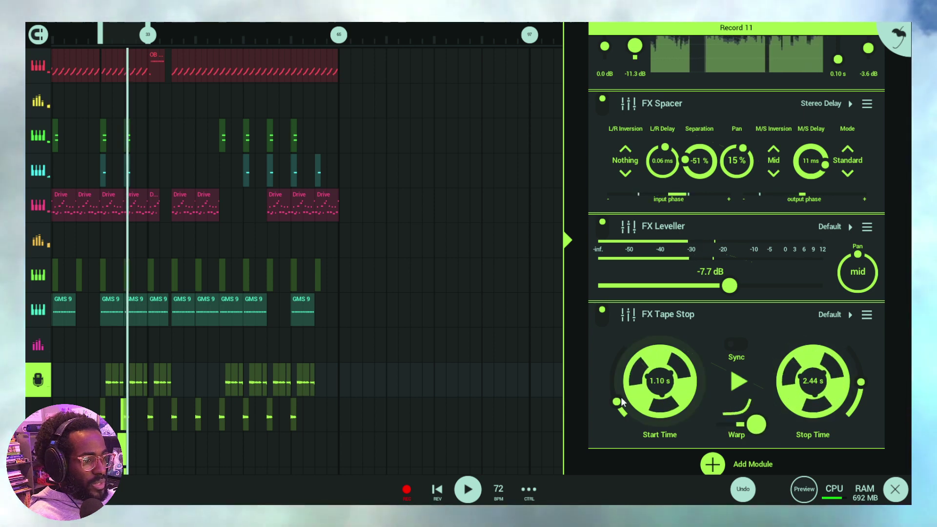
left_click(741, 384)
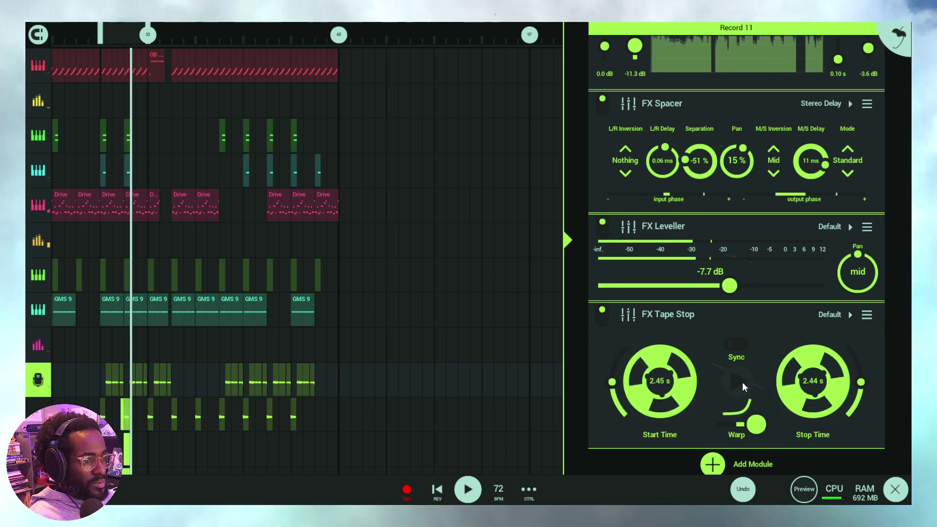
left_click(743, 382)
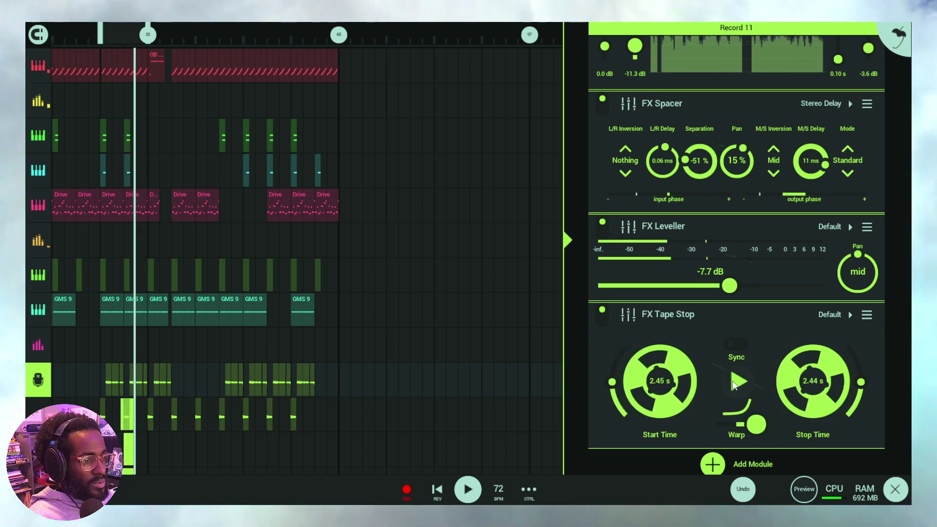
Step: Record Start Time at 1.66 s, Stop Time at 1.35 s and minimum Warp with another vocal stop and restart, and end the recording
left_click_drag(864, 385, 867, 415)
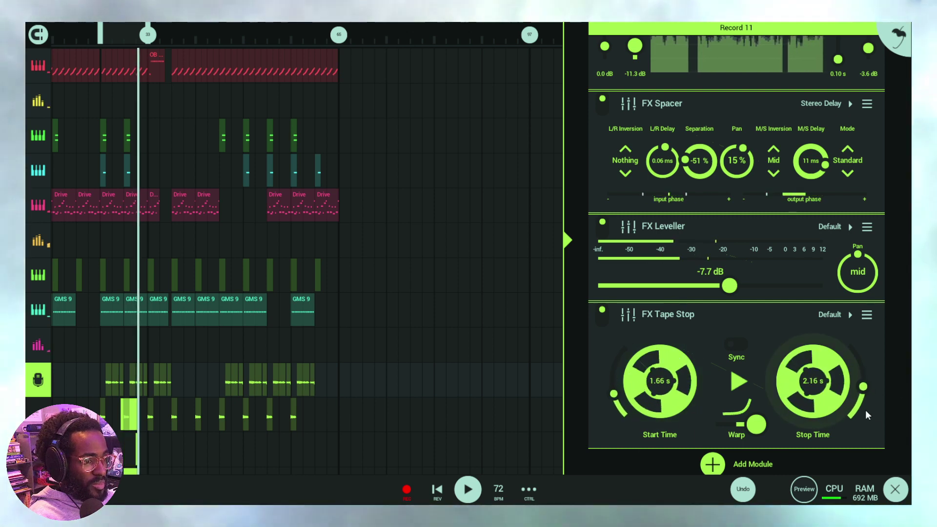
left_click_drag(768, 436, 726, 436)
left_click(739, 384)
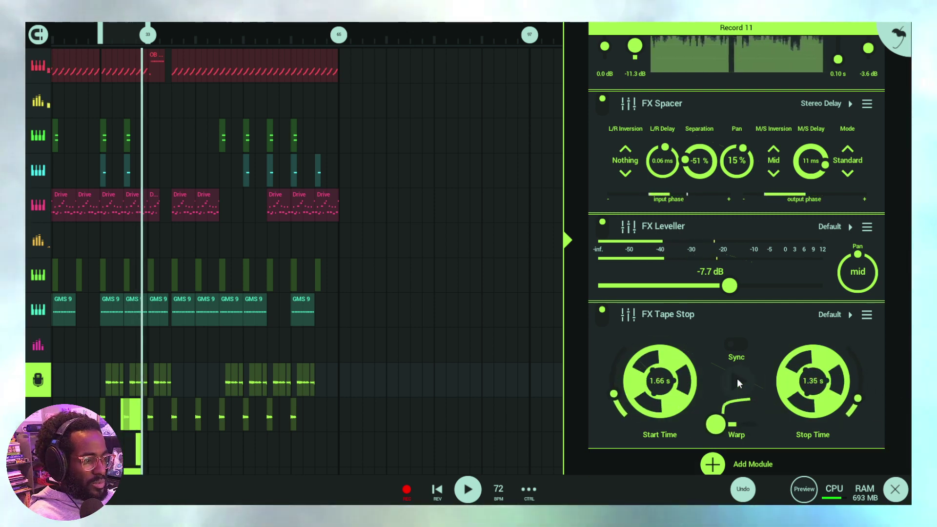
left_click(742, 382)
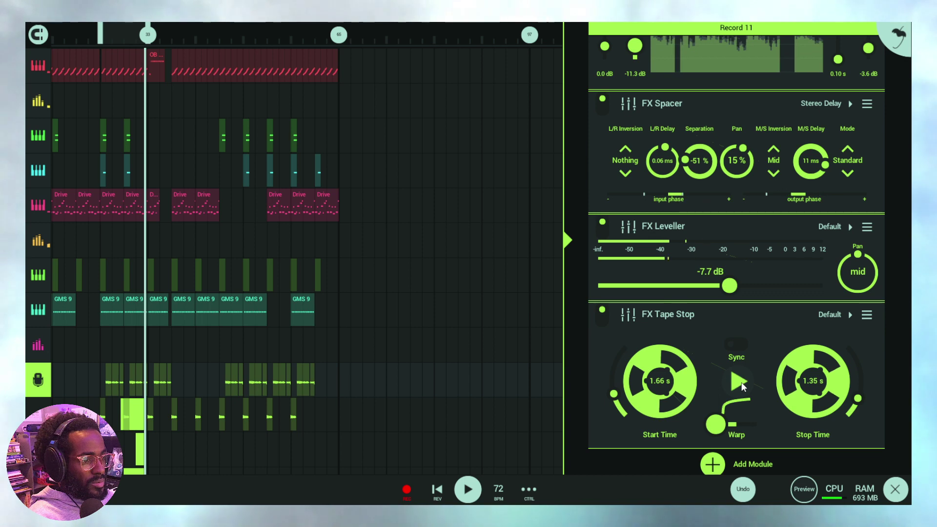
left_click(407, 490)
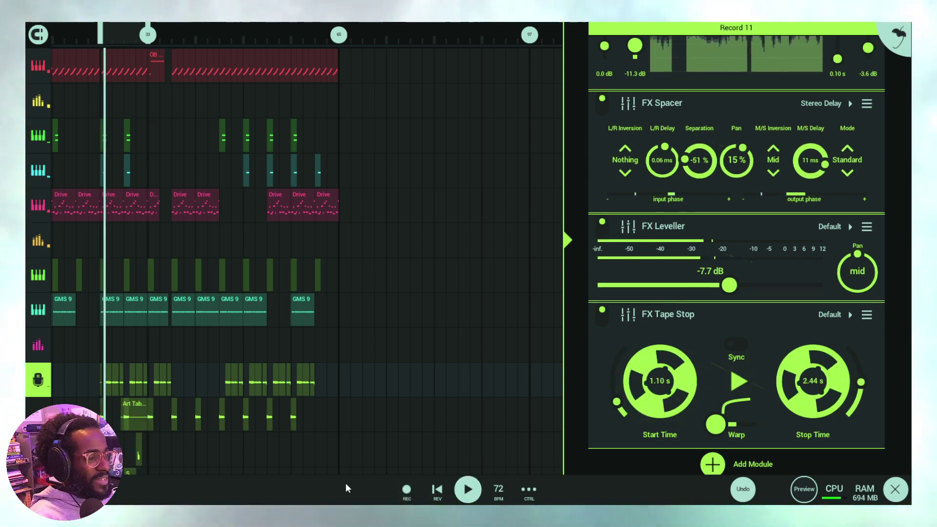
Step: Move the Master channel's Tape Stop automation clip two bars earlier, to bar 29
scroll(235, 391, "down", 4)
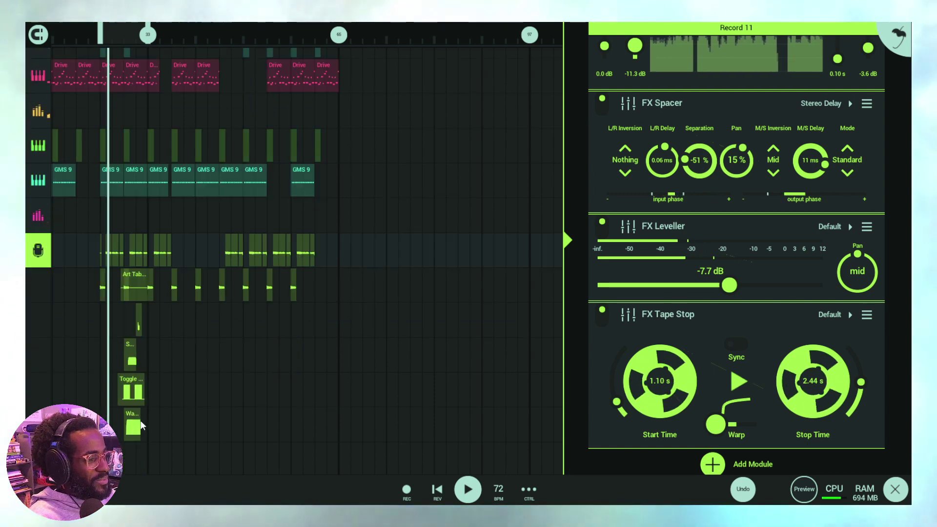
scroll(203, 381, "up", 2)
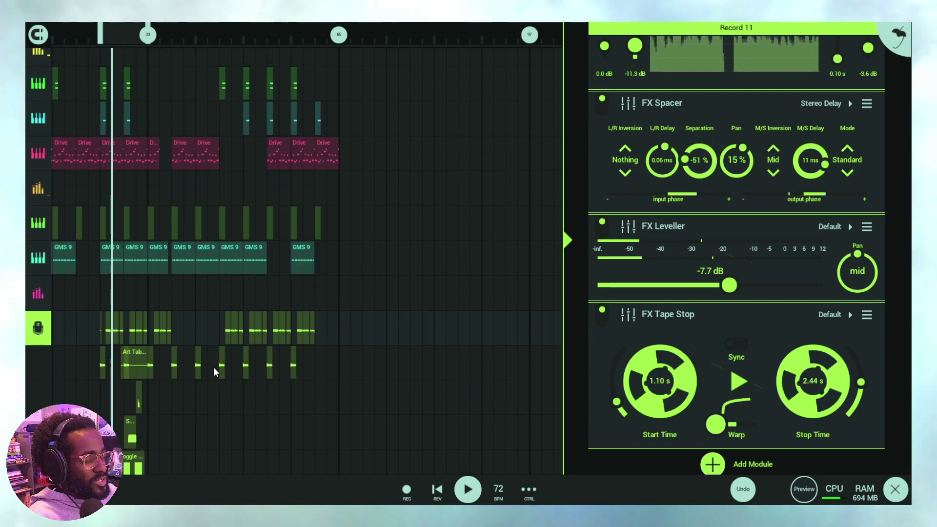
scroll(215, 311, "up", 4)
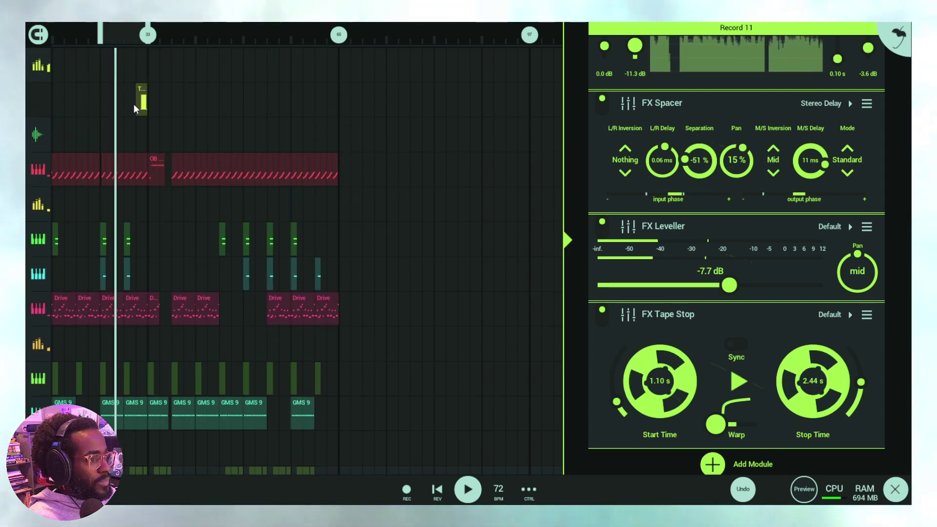
left_click_drag(146, 101, 122, 104)
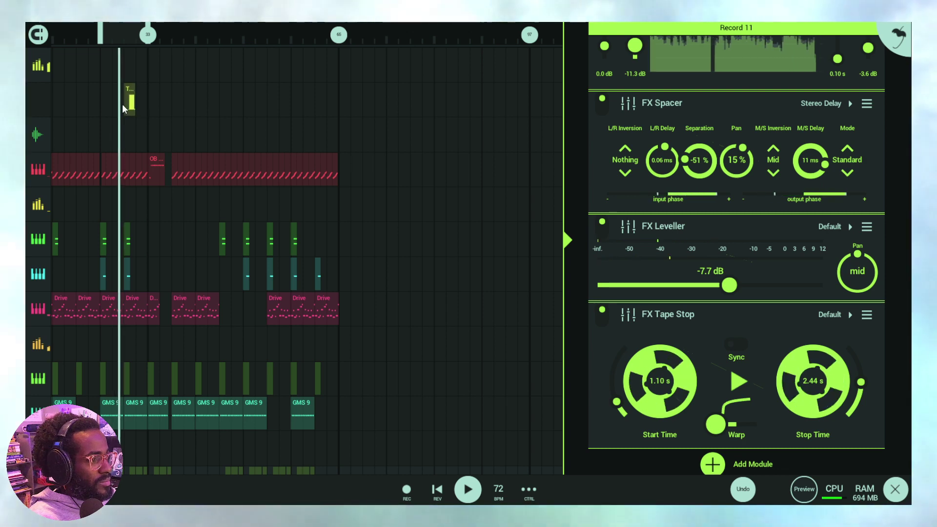
Step: Try to copy the Master's Tape Stop automation clip to the start of the loop region at bar 25
left_click(128, 104)
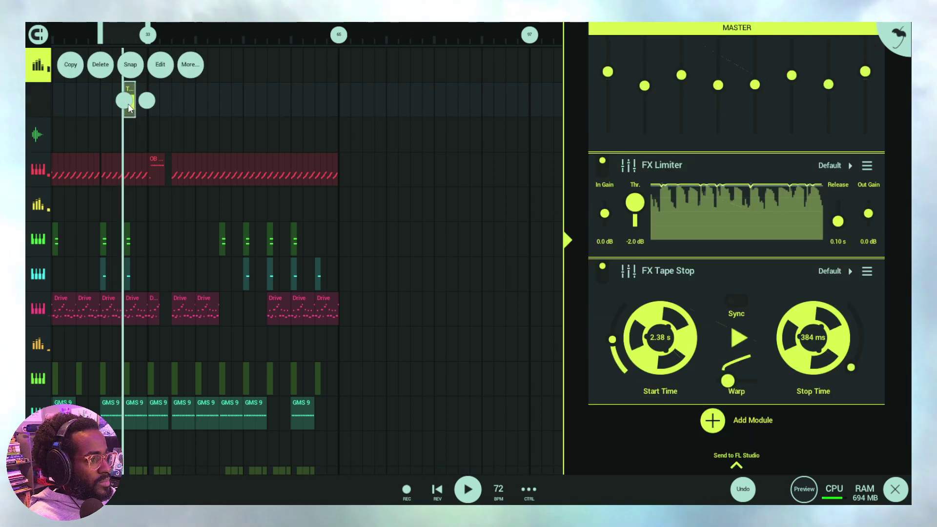
left_click(75, 68)
left_click(101, 99)
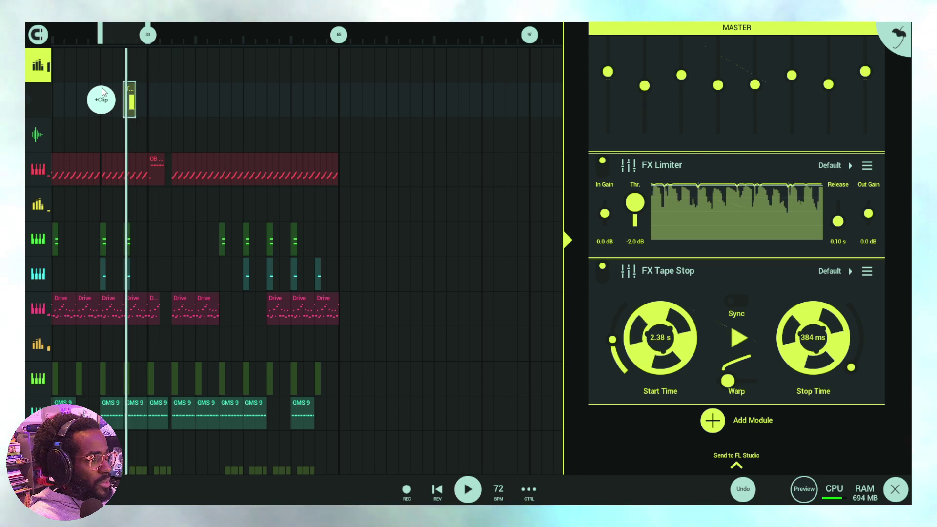
left_click(103, 82)
left_click(112, 80)
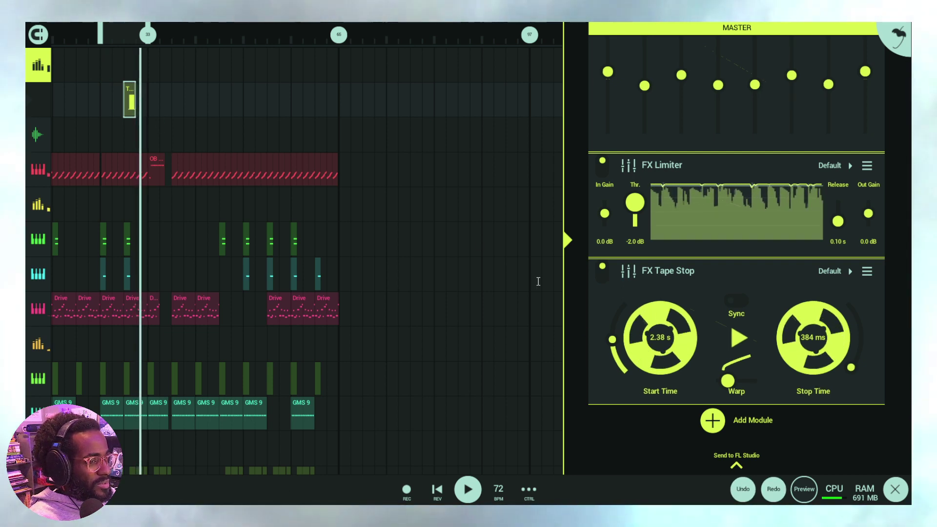
Step: Select the vocal track's Stop Time, Start Time, Toggle Play and Warp automation clips and move them together one bar earlier
scroll(195, 425, "down", 4)
scroll(196, 425, "down", 2)
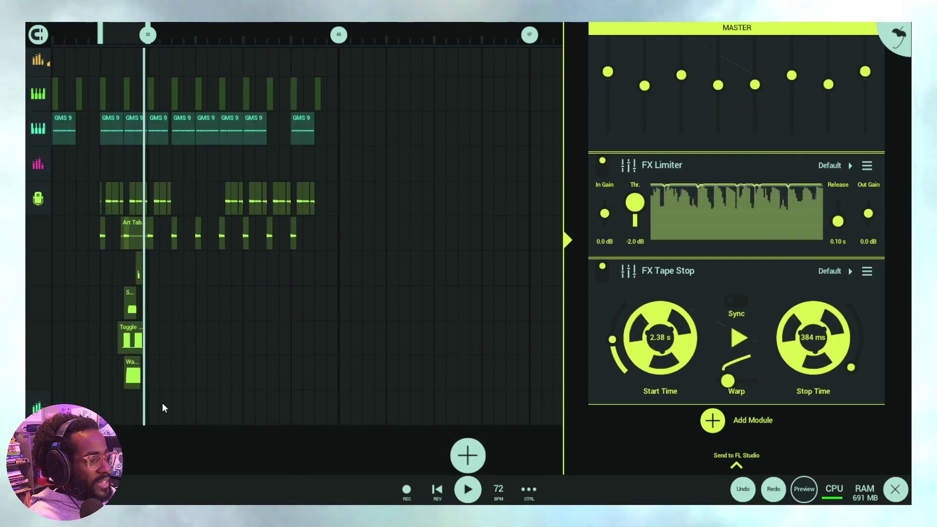
scroll(124, 34, "up", 3)
scroll(122, 37, "up", 3)
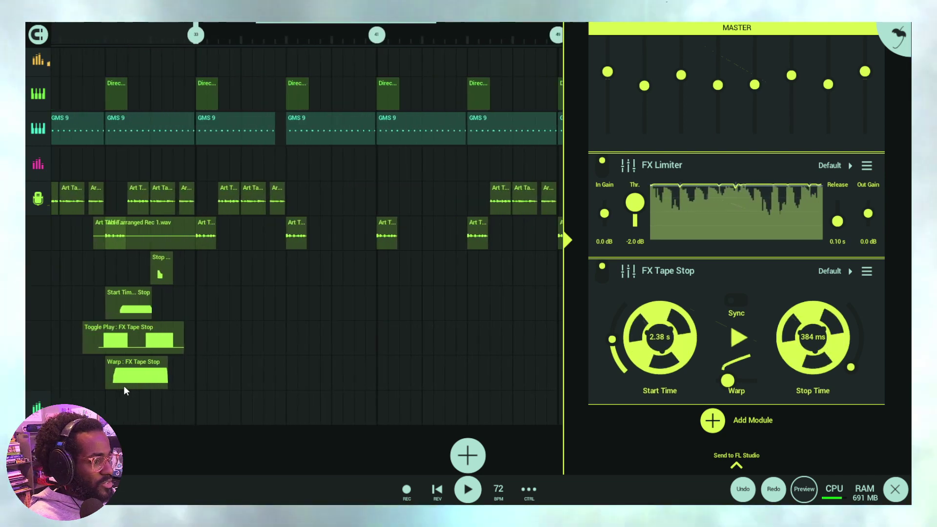
scroll(124, 385, "left", 3)
left_click(207, 350)
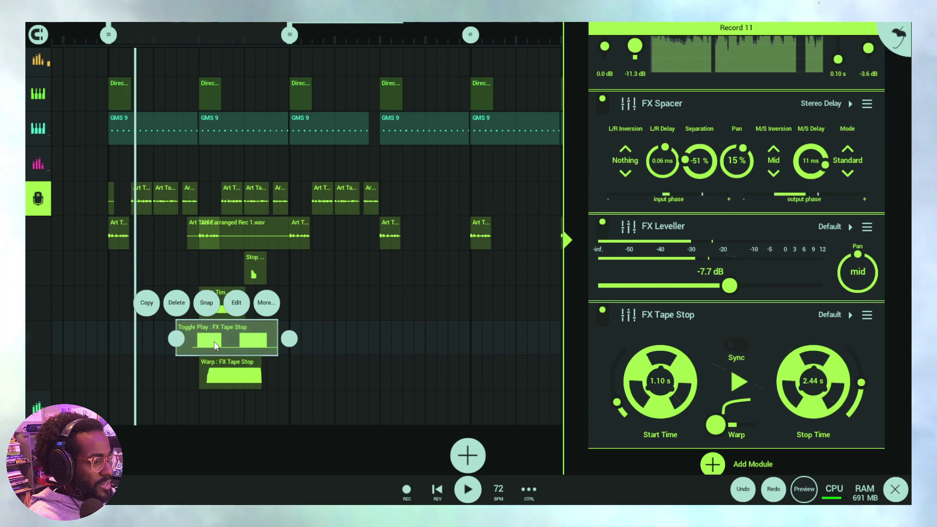
scroll(201, 421, "right", 2)
left_click(221, 410)
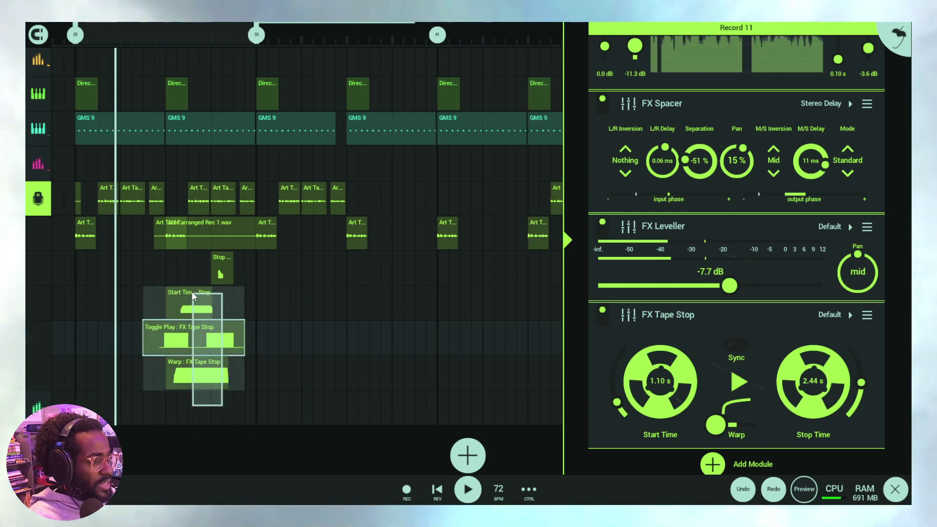
left_click_drag(191, 292, 150, 312)
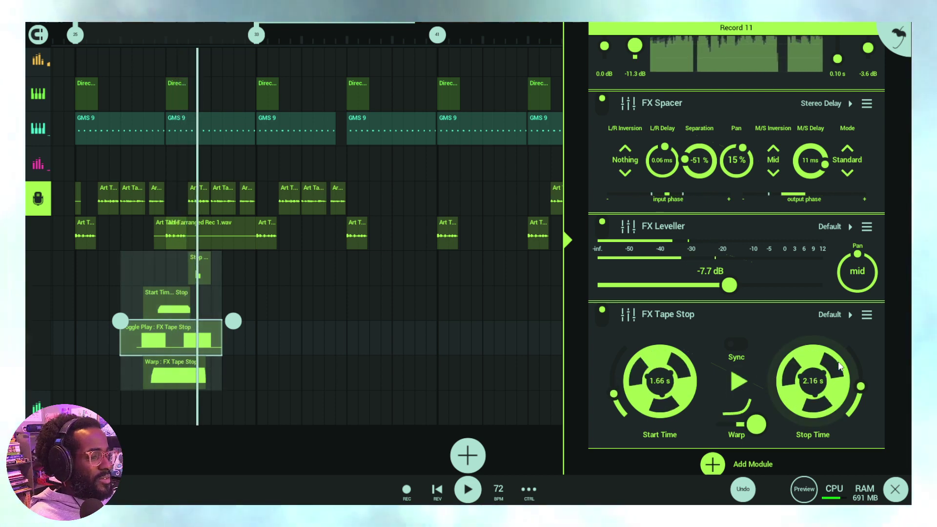
Step: Extend the playlist's loop region so it runs from about bar 7 to bar 61
scroll(194, 40, "down", 5)
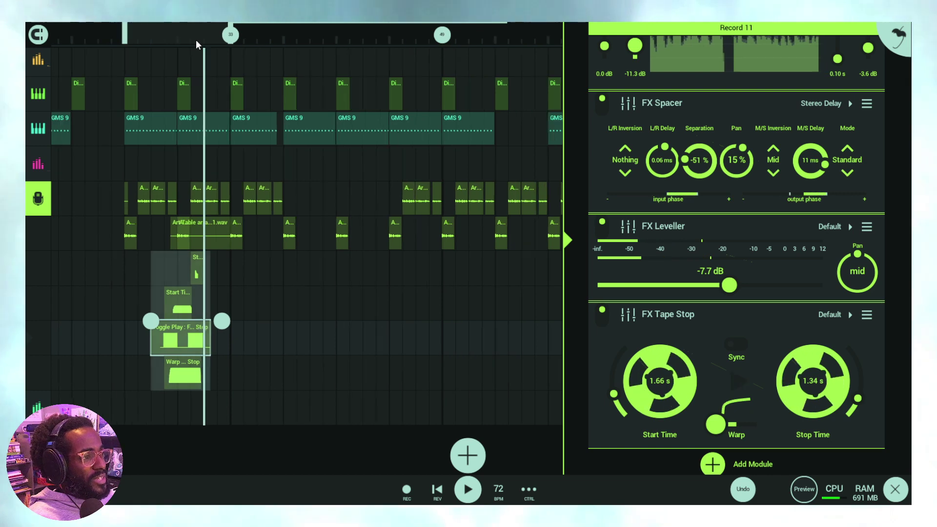
left_click_drag(160, 34, 35, 45)
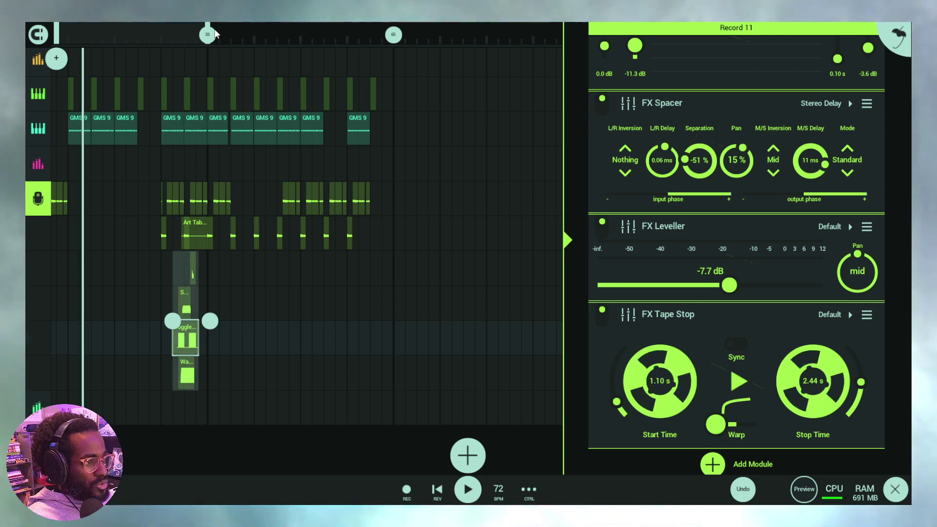
left_click_drag(215, 33, 370, 48)
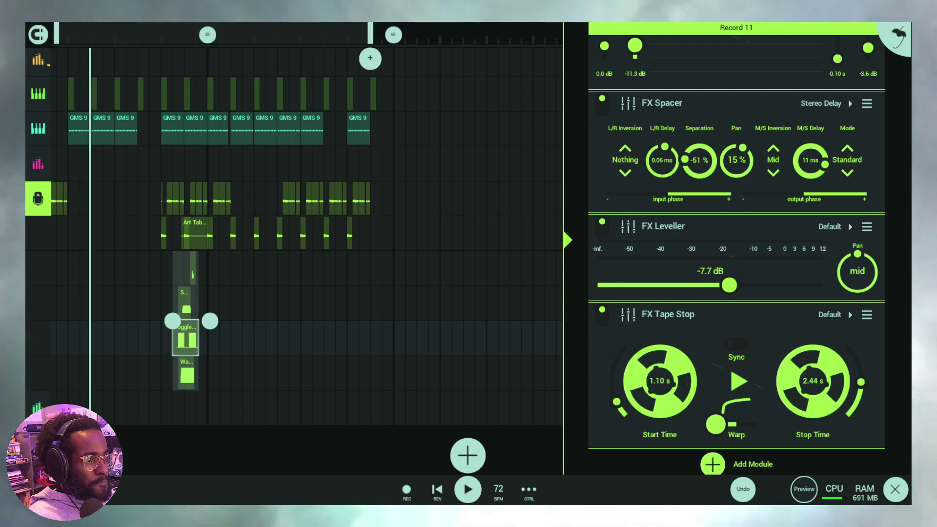